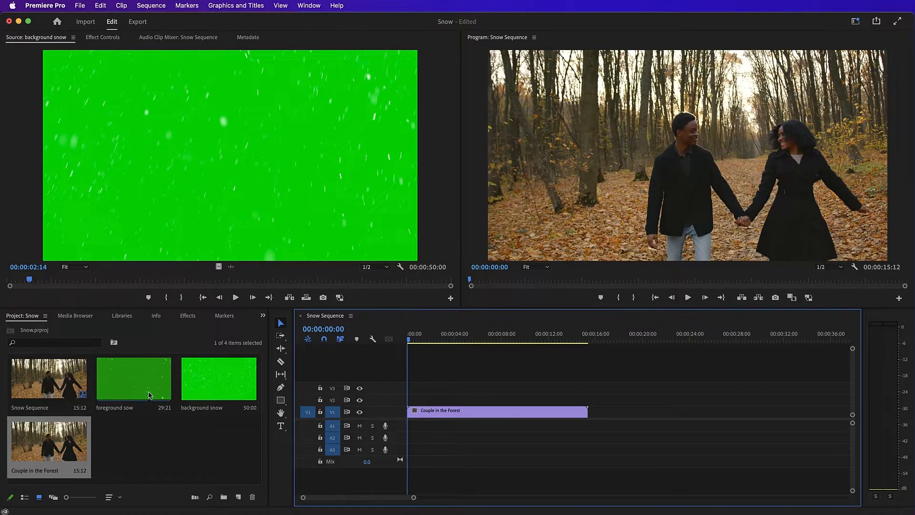
Place the foreground snow clip on track V2 above the Couple in the Forest clip, starting at 00:00:00:00
left_click_drag(137, 386, 398, 403)
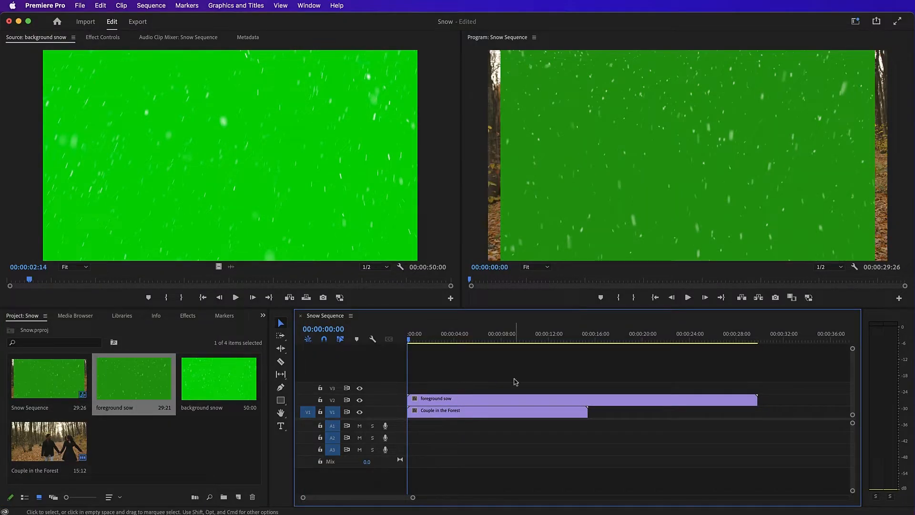
left_click(496, 399)
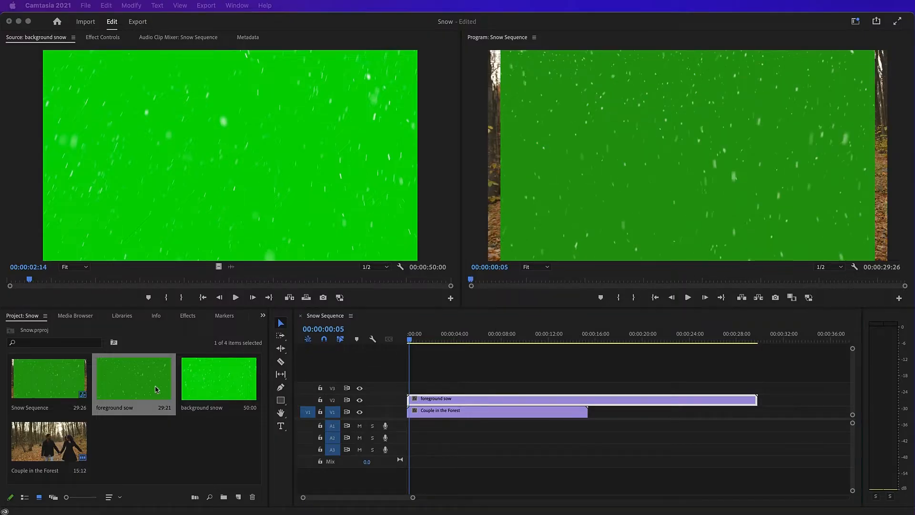
left_click(156, 389)
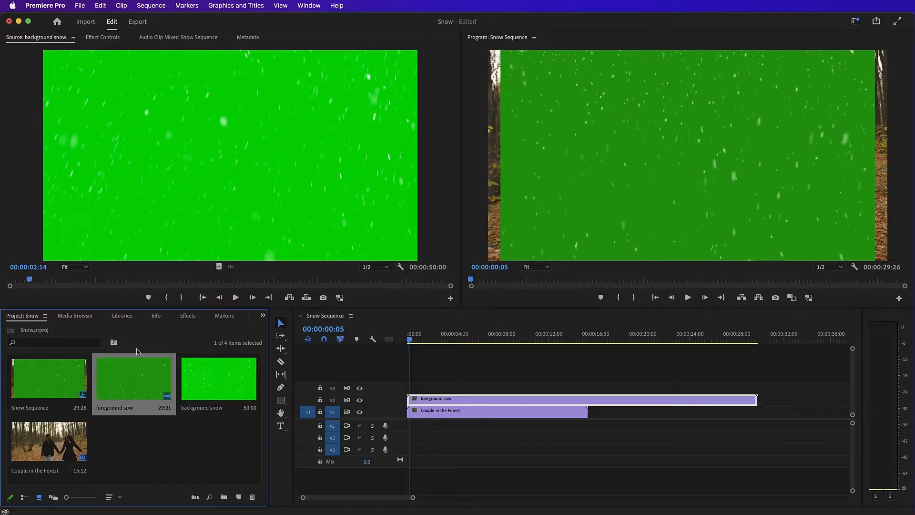
Find the Ultra Key effect by searching for "ultra" and apply it to the foreground snow clip
left_click(103, 38)
left_click(188, 317)
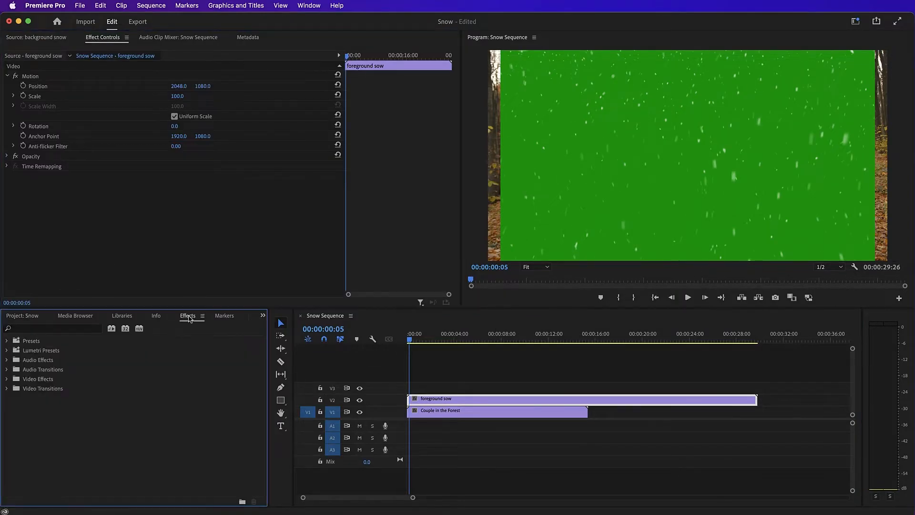
left_click(45, 328)
type("ultra")
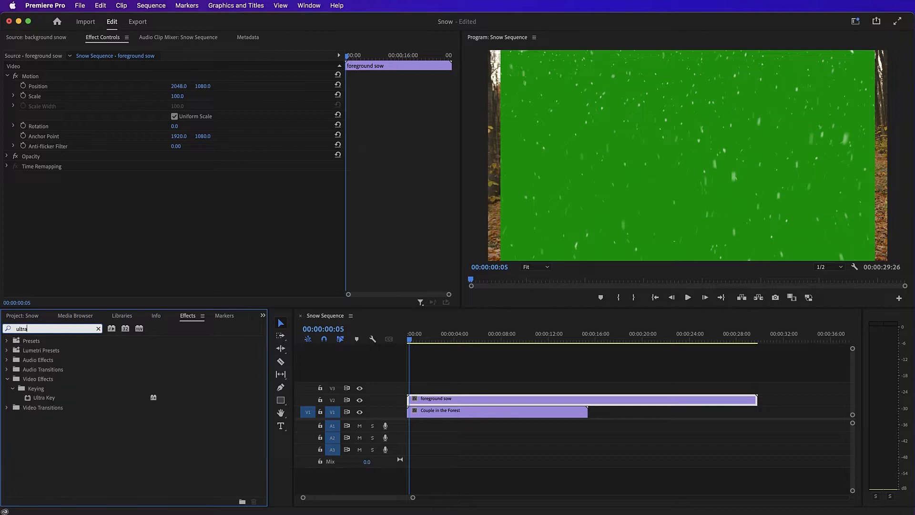
left_click_drag(56, 400, 90, 191)
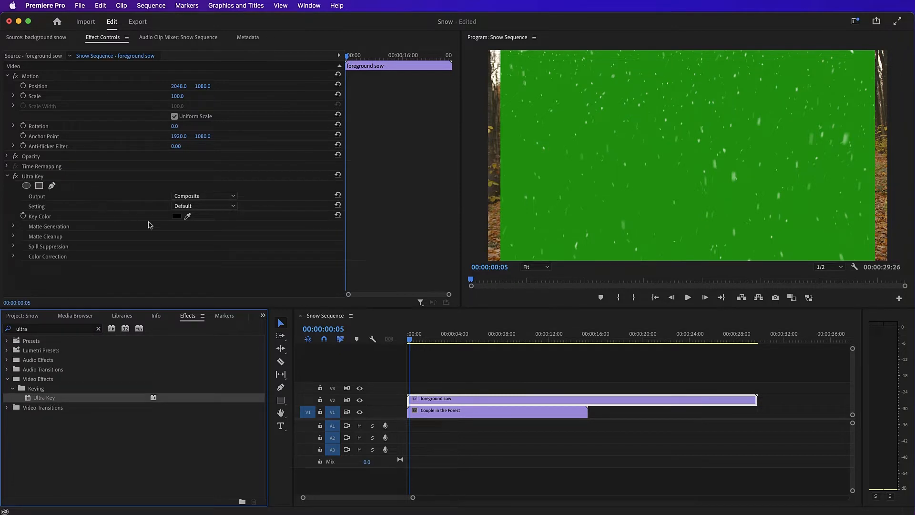
Set the foreground clip's Ultra Key color to the green sampled from its footage (229A0D) and play back the result
left_click(177, 218)
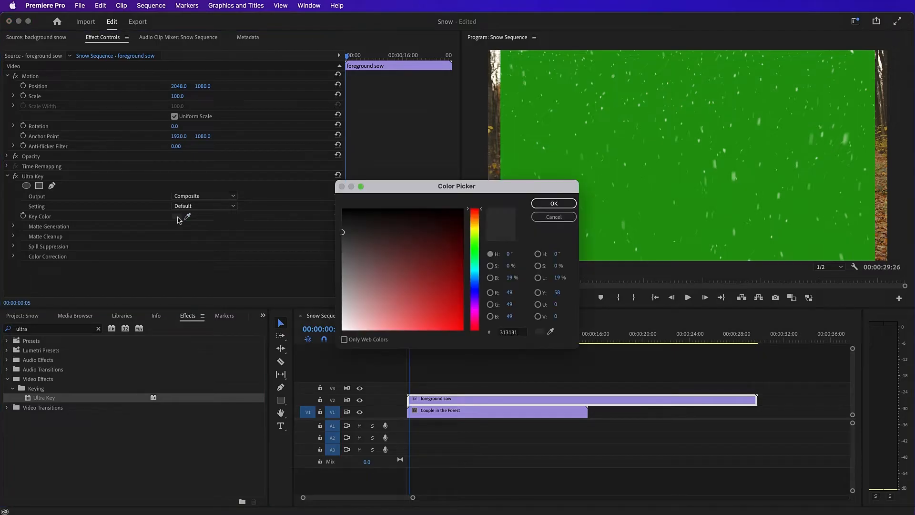
left_click(551, 332)
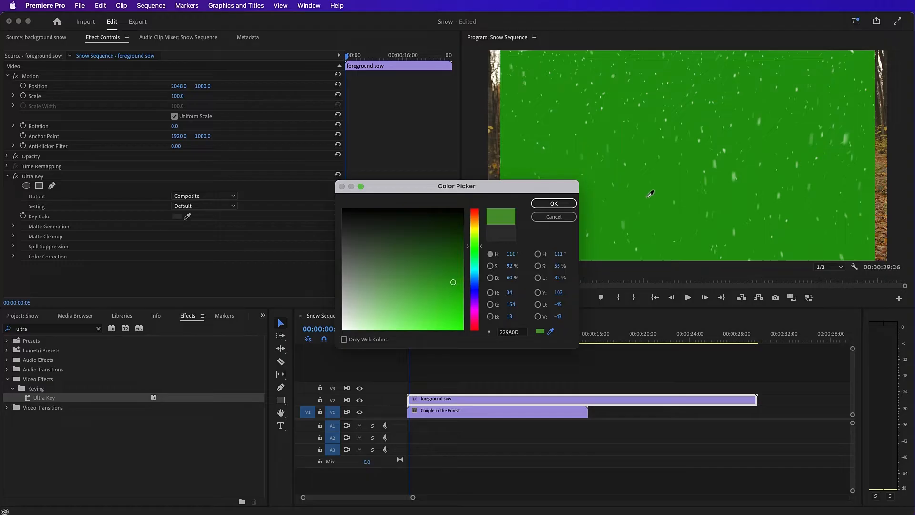
left_click(554, 204)
key("space")
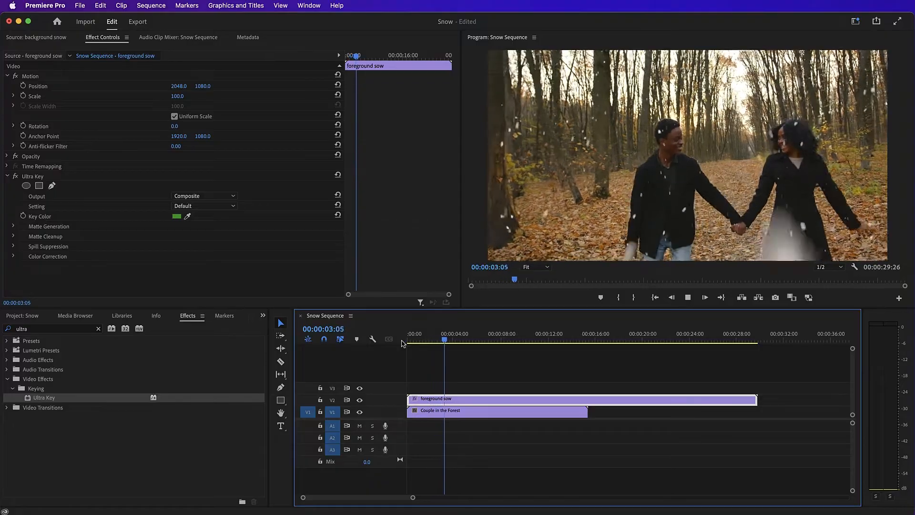
left_click_drag(459, 340, 401, 344)
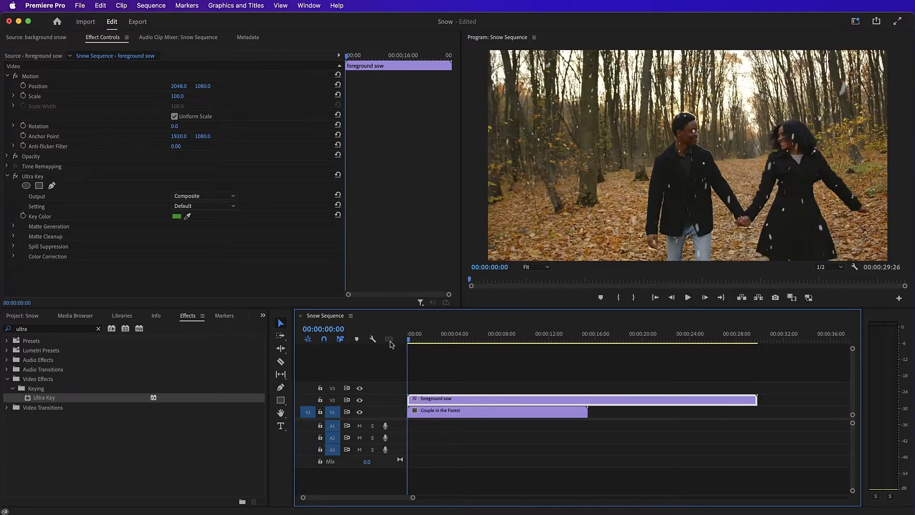
Trim the foreground snow clip to the end of the couple clip and place the background snow clip on track V3
left_click_drag(756, 399, 587, 400)
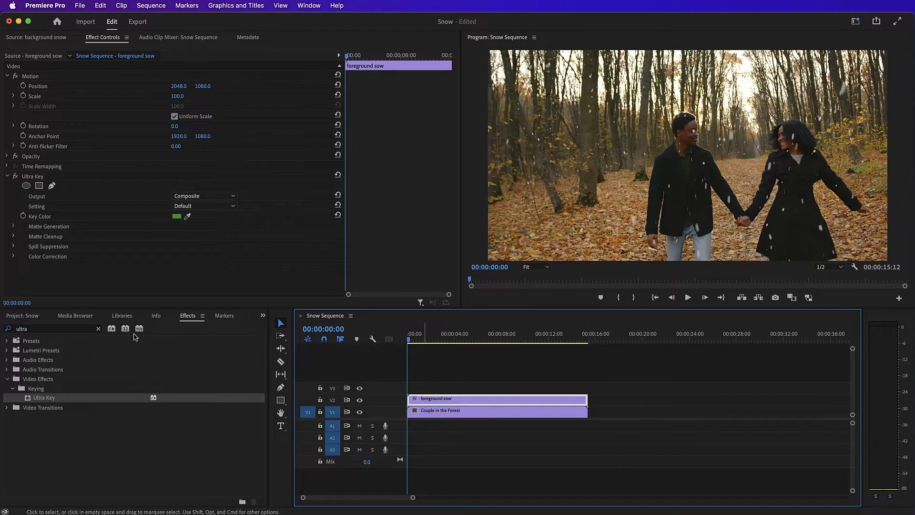
left_click(35, 316)
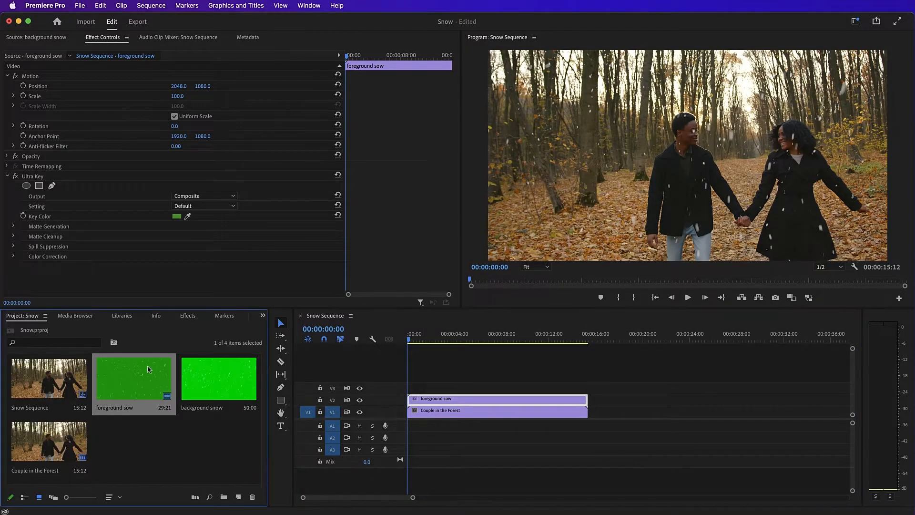
left_click(217, 380)
left_click_drag(210, 376, 397, 389)
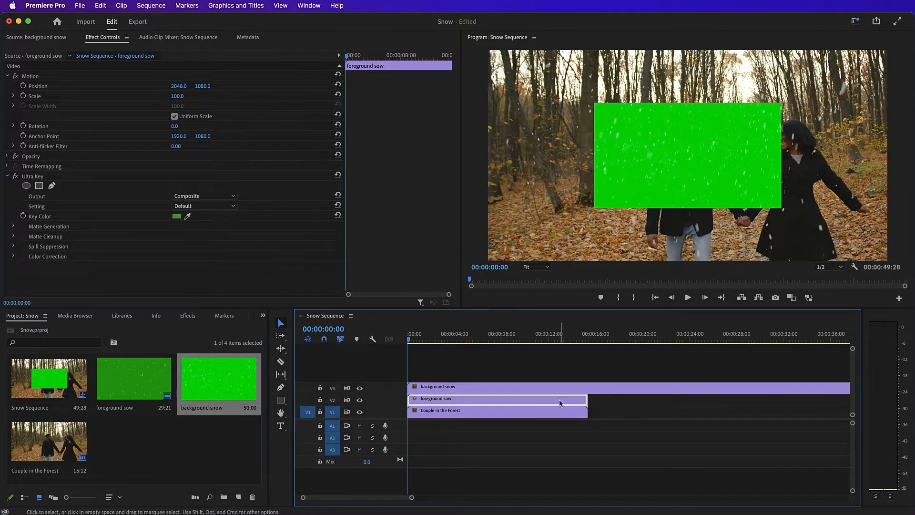
Trim the background snow clip to end with the clips below it and set its scale to 219
scroll(715, 398, "right", 6)
left_click_drag(731, 388, 461, 390)
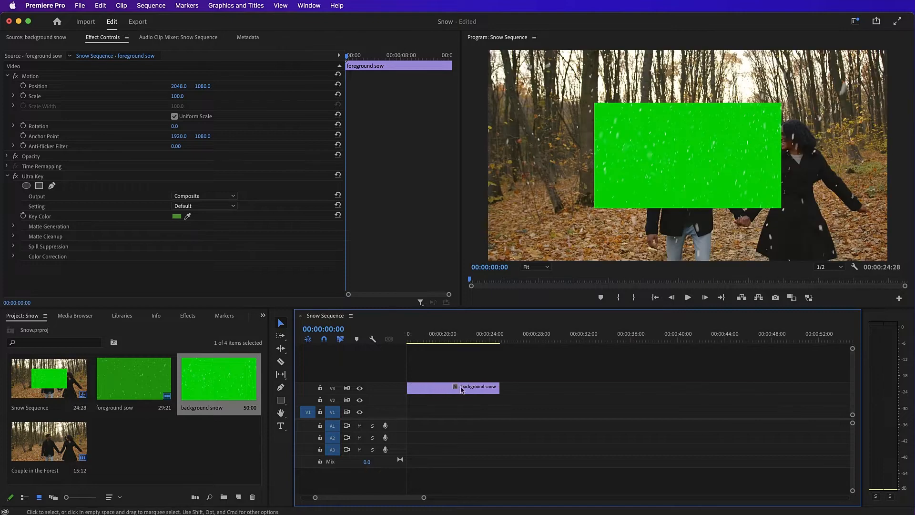
left_click_drag(656, 389, 545, 388)
left_click(494, 388)
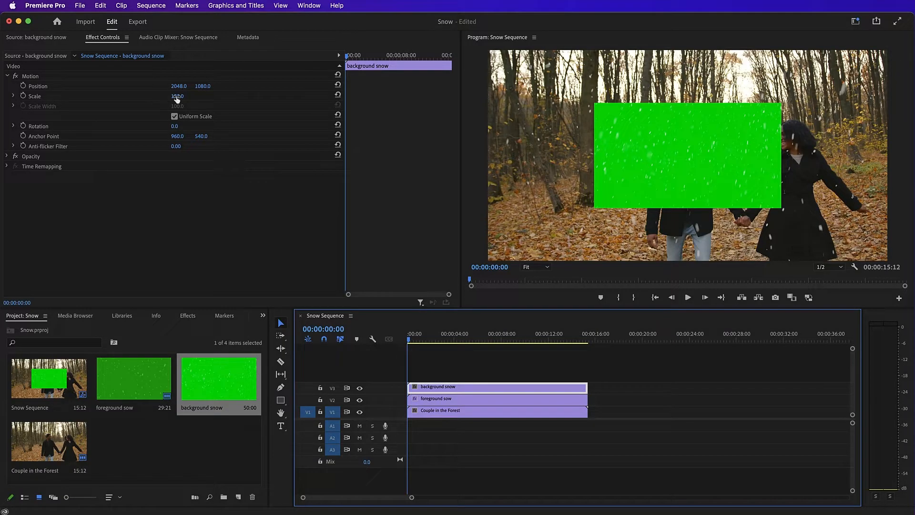
left_click_drag(178, 96, 234, 96)
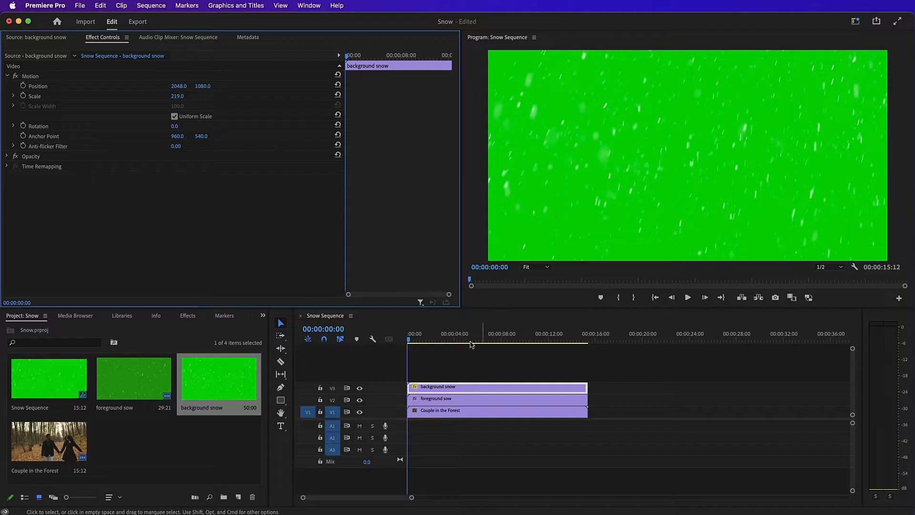
Apply Ultra Key to the background snow clip with the green sampled from its footage (00D302) as key color, and play it back
left_click(191, 317)
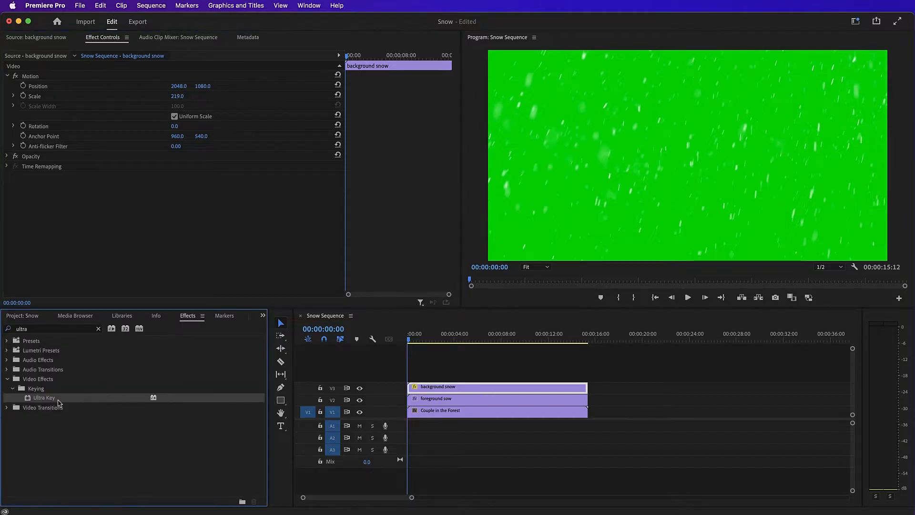
left_click_drag(56, 399, 163, 228)
left_click(177, 217)
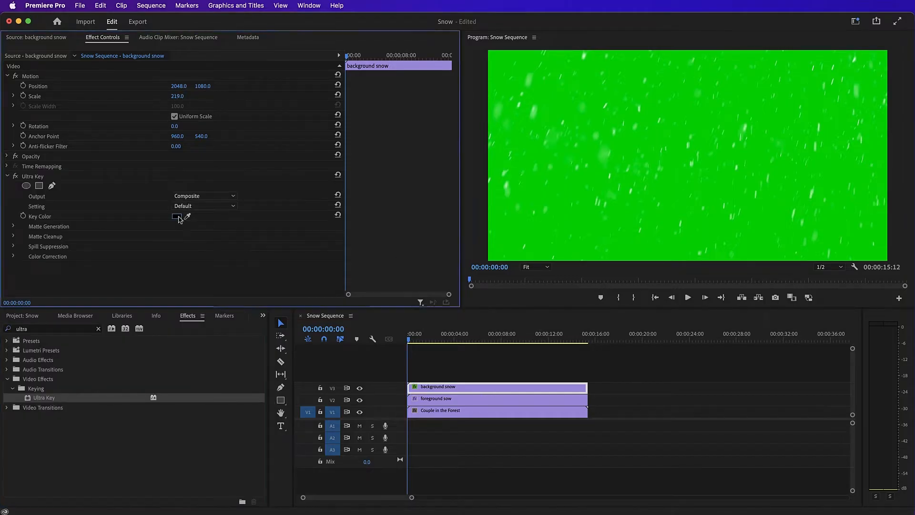
left_click(552, 330)
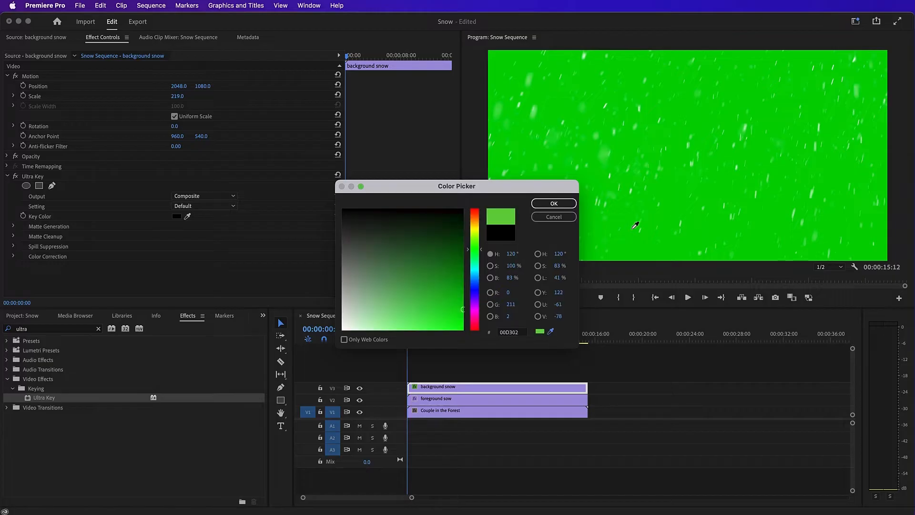
left_click(554, 203)
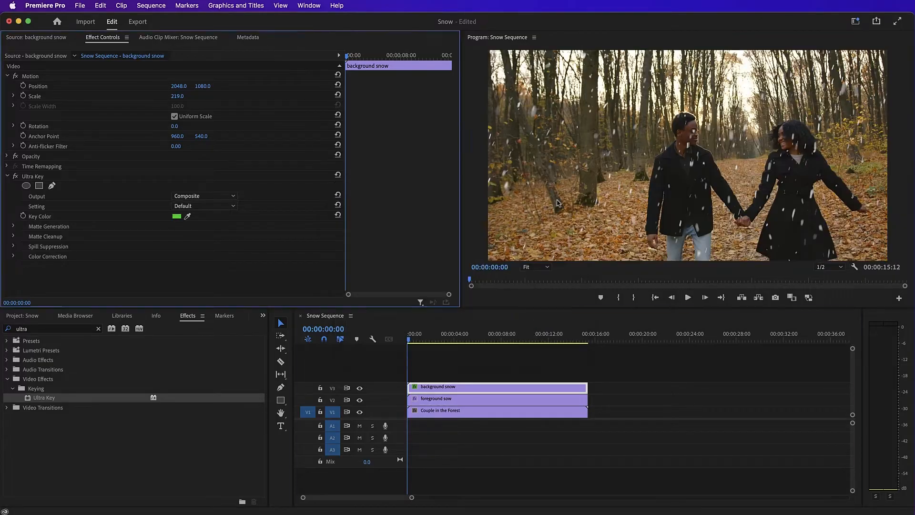
left_click(441, 390)
key("space")
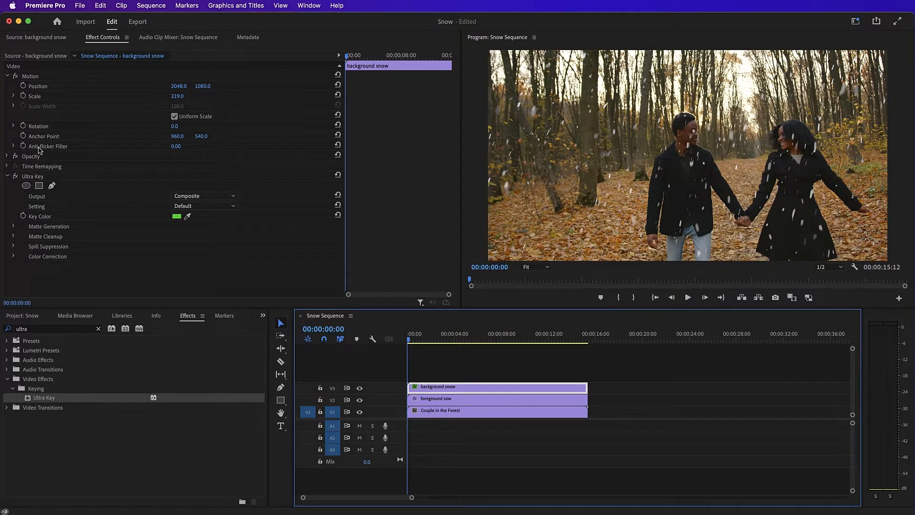
Draw a closed freeform opacity mask on the background snow clip, tracing the outline of the couple on the first frame
left_click(8, 156)
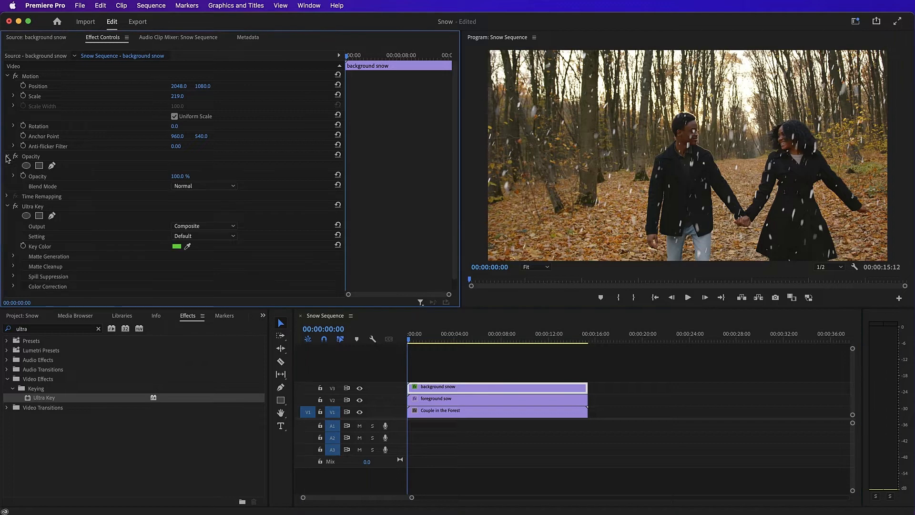
left_click(52, 166)
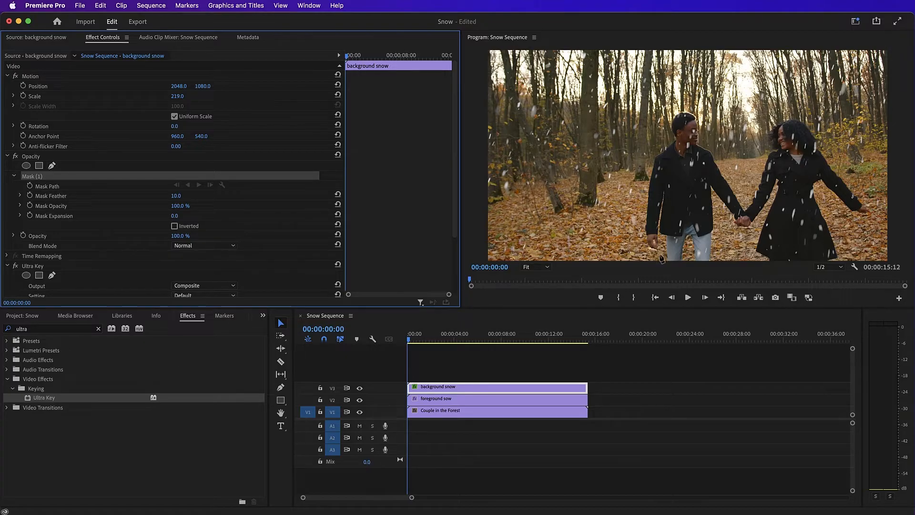
left_click(644, 259)
left_click(644, 186)
left_click(673, 140)
left_click(667, 123)
left_click(679, 107)
left_click(694, 112)
left_click(701, 127)
left_click(700, 143)
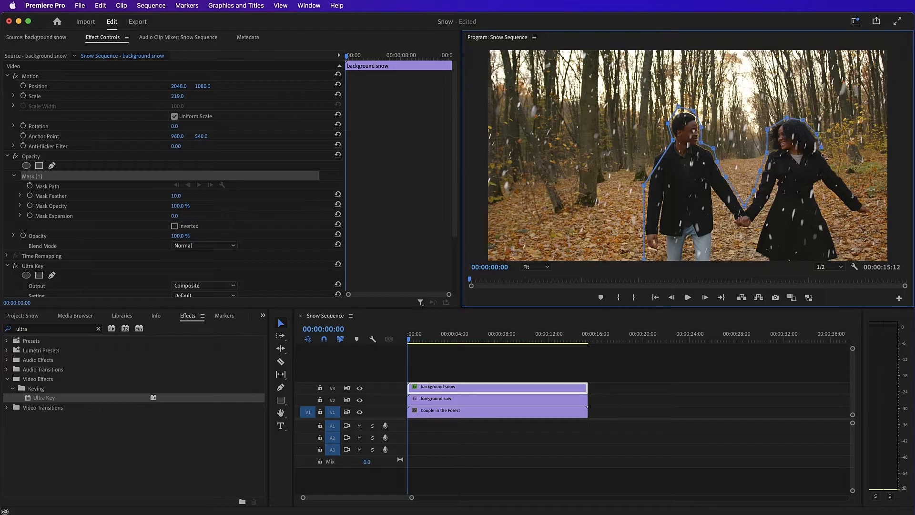
left_click(835, 170)
left_click(870, 221)
left_click(843, 243)
left_click(644, 258)
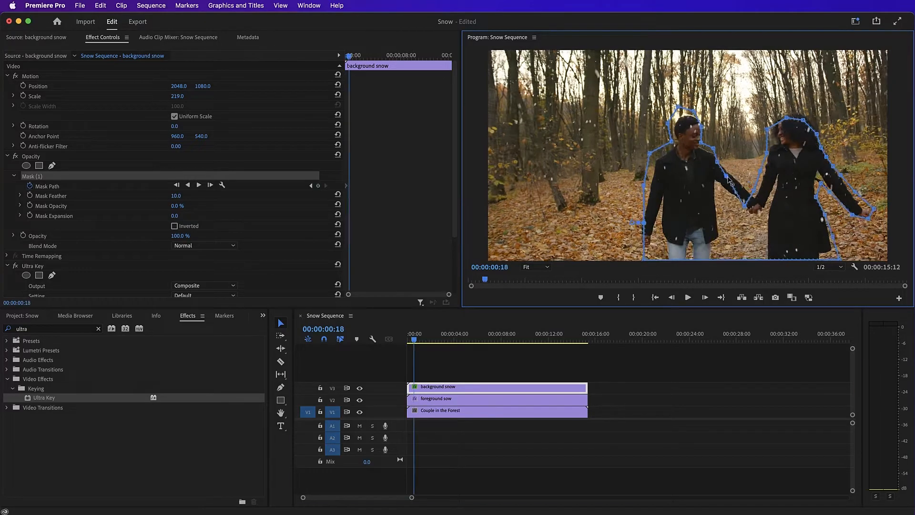
Keyframe the mask path along the background snow clip, reshaping its points so the outline follows the walking couple
left_click_drag(413, 340, 482, 340)
left_click_drag(816, 134, 826, 130)
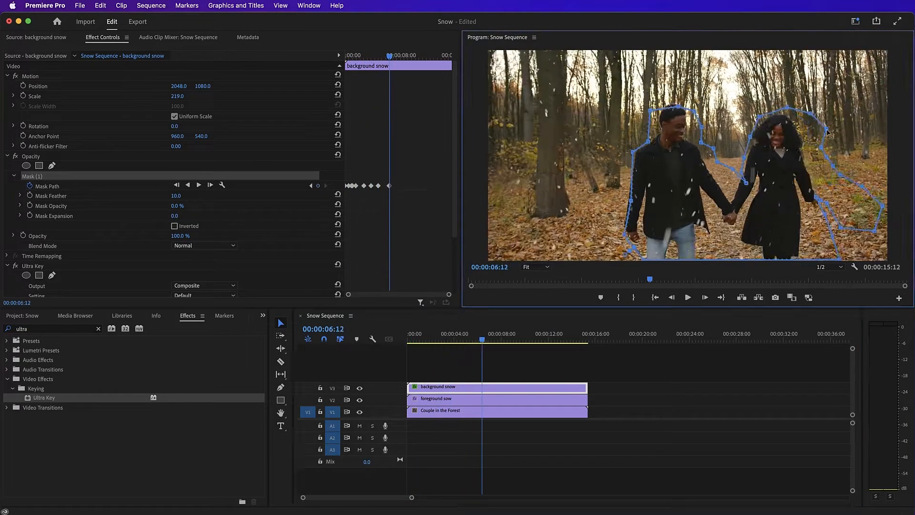
left_click_drag(482, 339, 497, 339)
left_click(47, 186)
left_click_drag(883, 206, 860, 228)
left_click_drag(496, 339, 546, 339)
left_click_drag(546, 339, 563, 340)
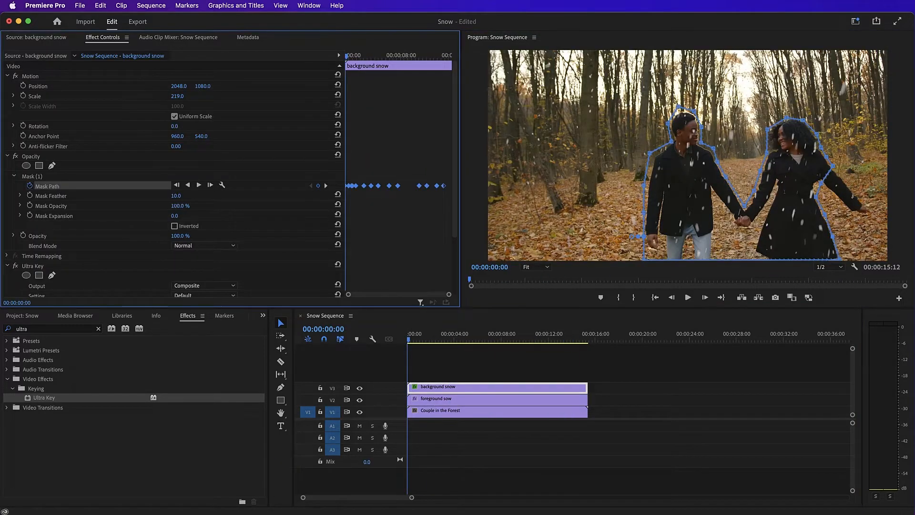
Lower the mask opacity on the background snow clip and invert the mask
left_click_drag(181, 206, 133, 206)
left_click(20, 206)
left_click(174, 245)
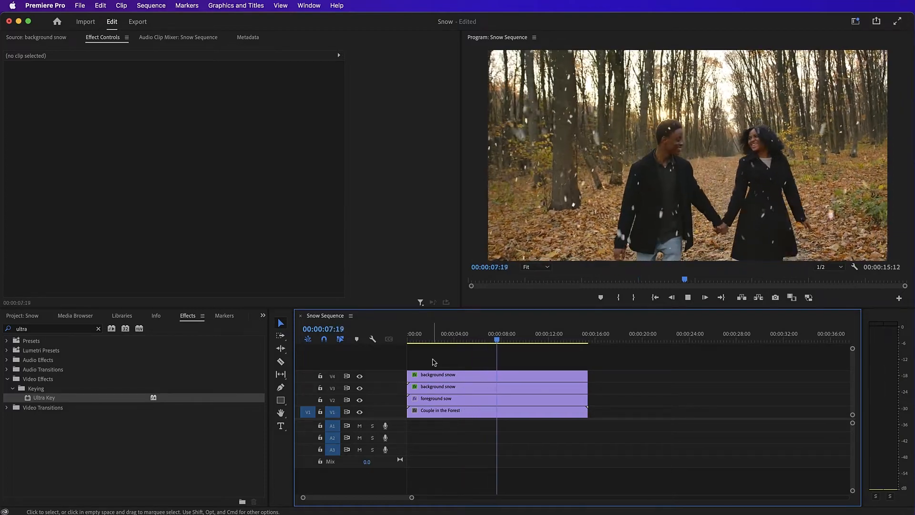
Return to the start of the sequence, find the Tint effect and apply it to the Couple in the Forest clip
key("space")
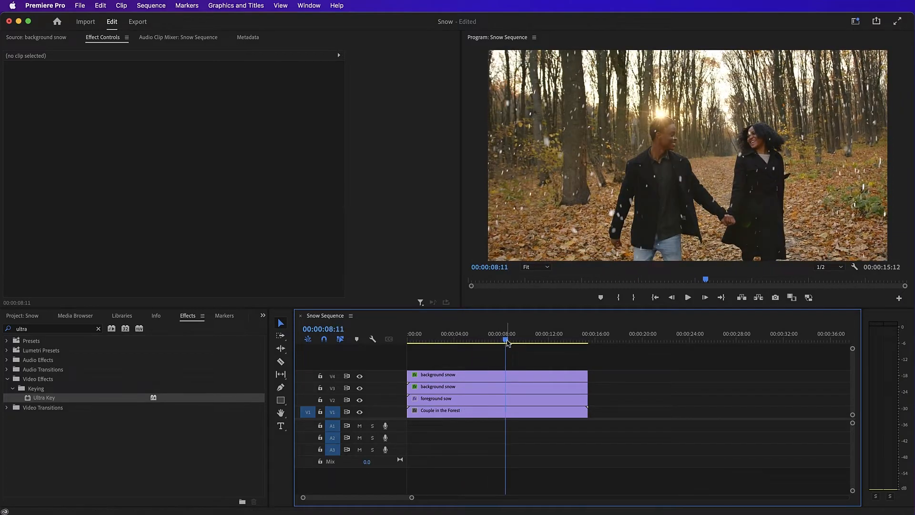
key("Home")
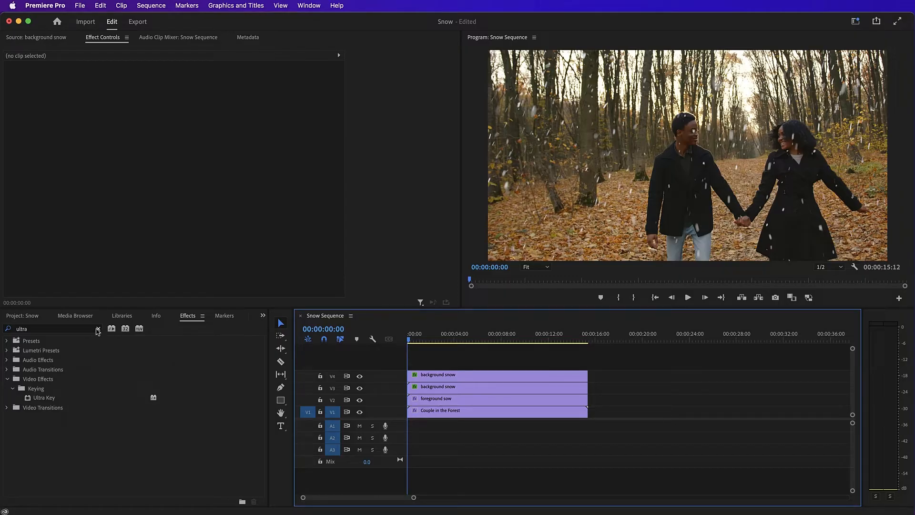
left_click(98, 330)
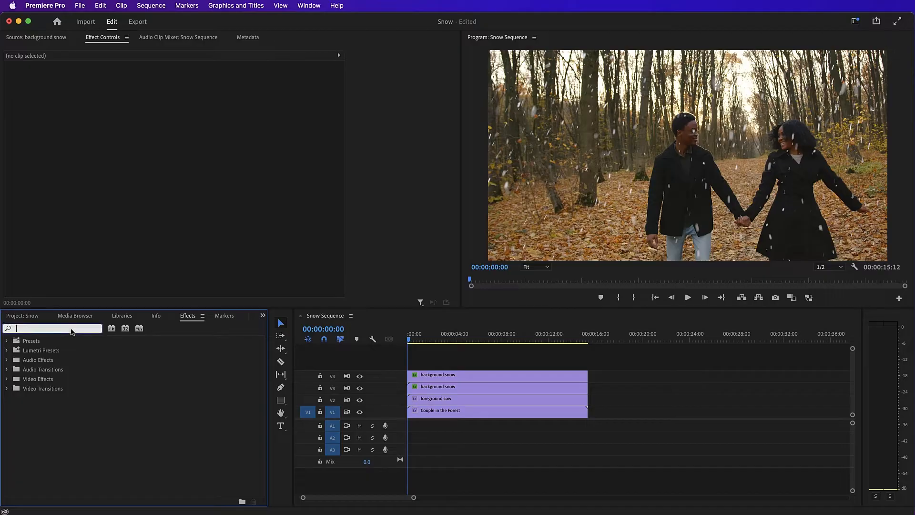
type("tint")
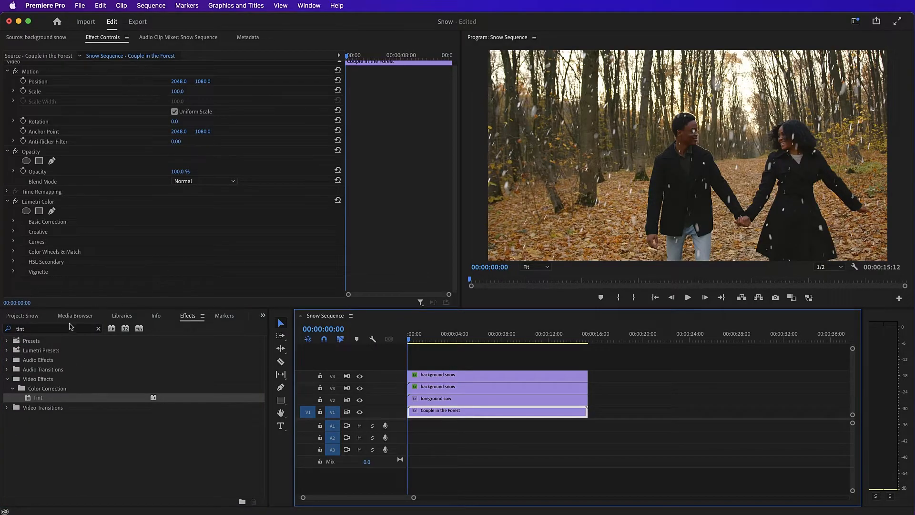
left_click_drag(38, 398, 50, 290)
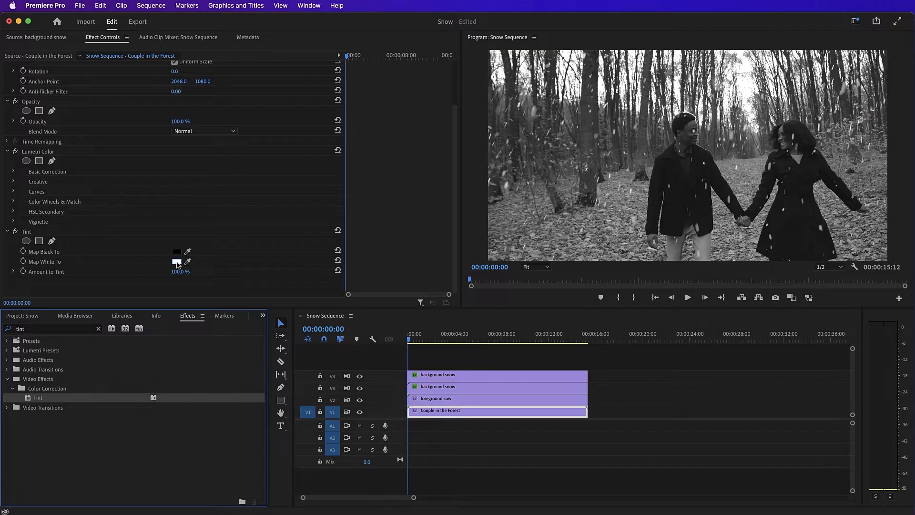
Set the Tint effect's Map White To colour to pale blue ECF8FF and Amount to Tint to 69%, and play back the result
left_click(177, 262)
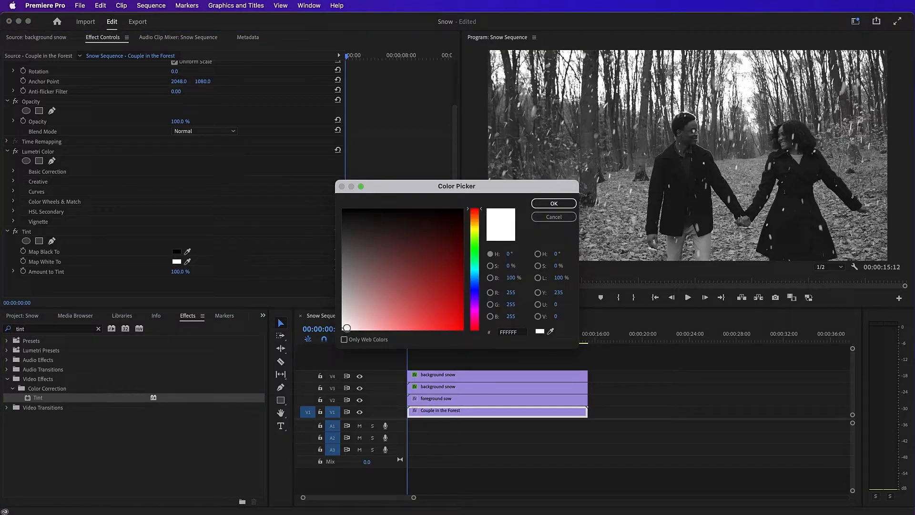
left_click(478, 270)
left_click_drag(479, 273, 479, 277)
left_click_drag(344, 330, 351, 330)
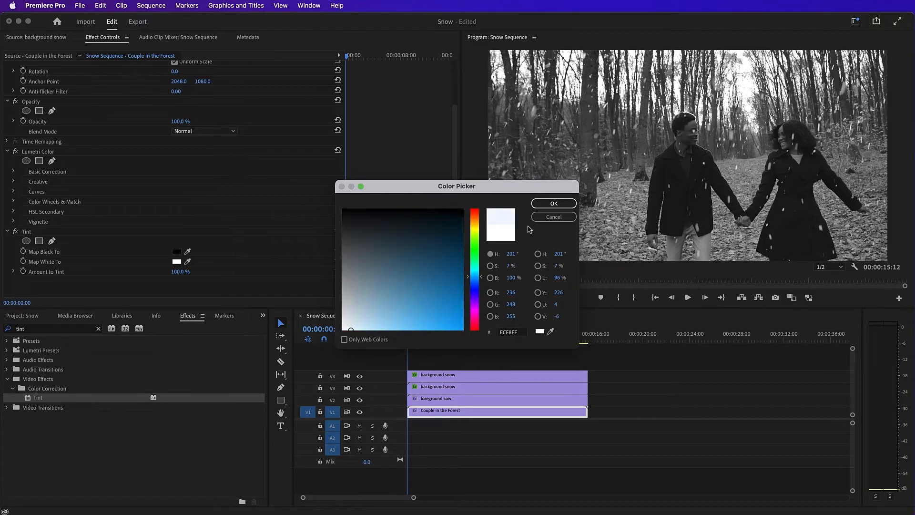
key("Return")
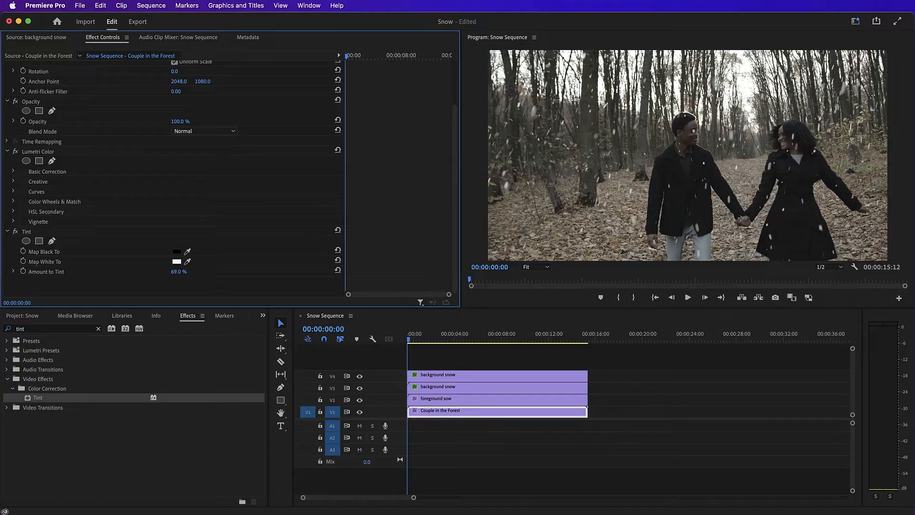
left_click(407, 343)
key("space")
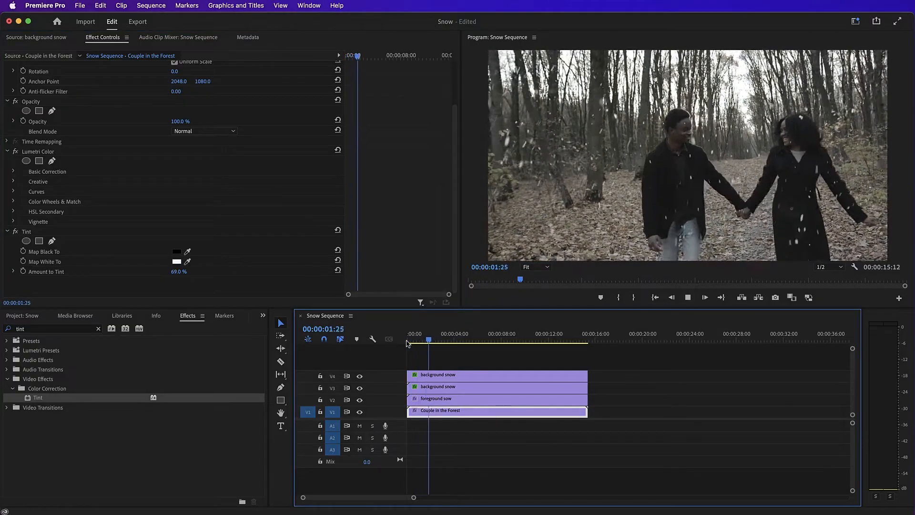
Delete the Tint effect from the Couple in the Forest clip to compare the look, and undo the deletion
left_click(84, 234)
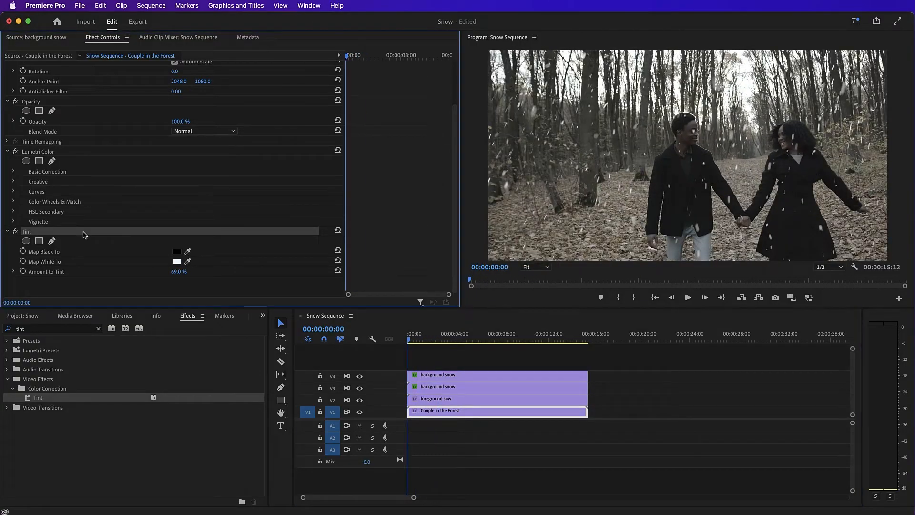
key("Delete")
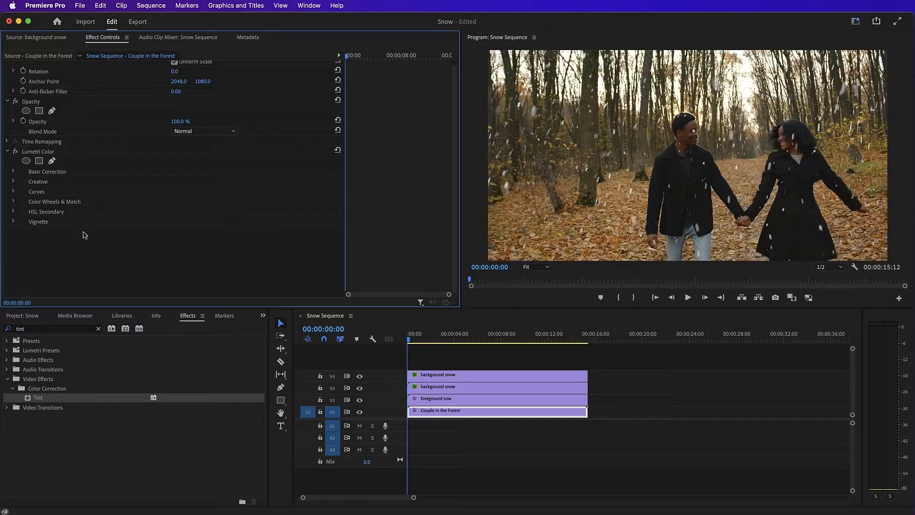
key("super+z")
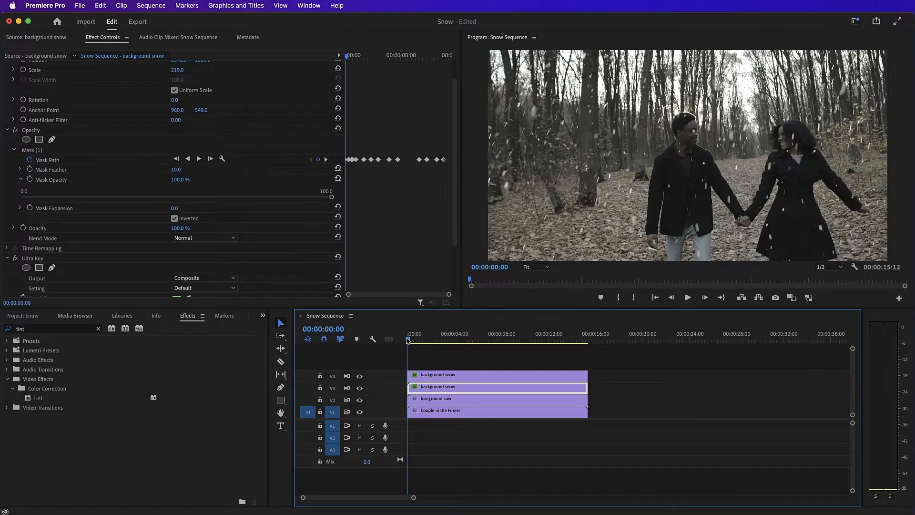
Brighten the Couple in the Forest clip by moving the white point of its Lumetri RGB curve inward, and play back the result
left_click(309, 5)
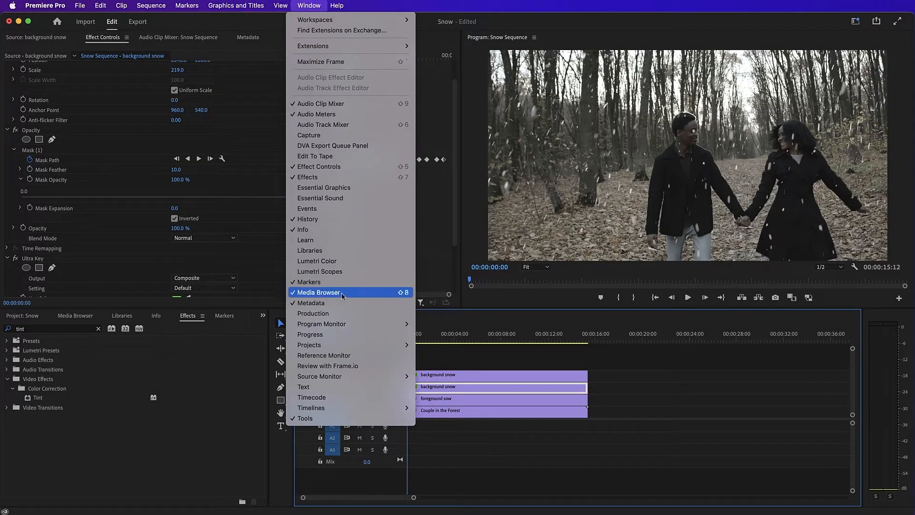
left_click(317, 261)
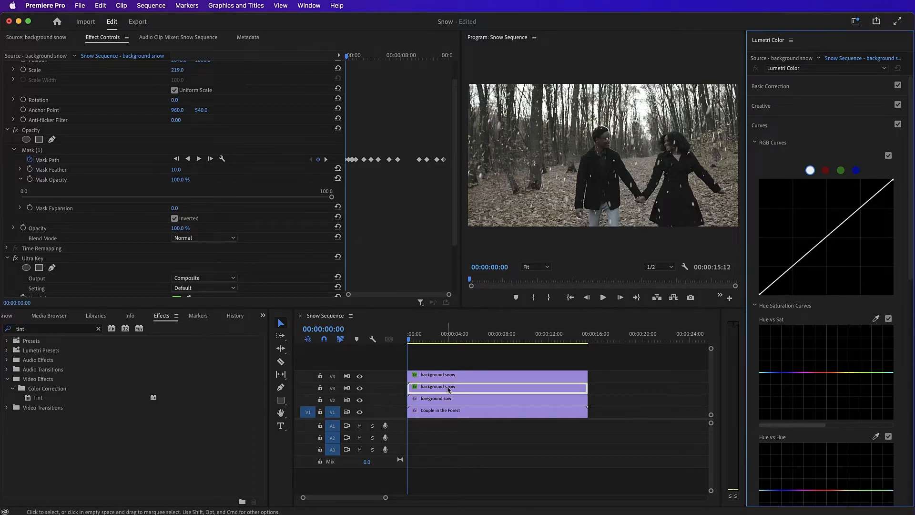
left_click(449, 412)
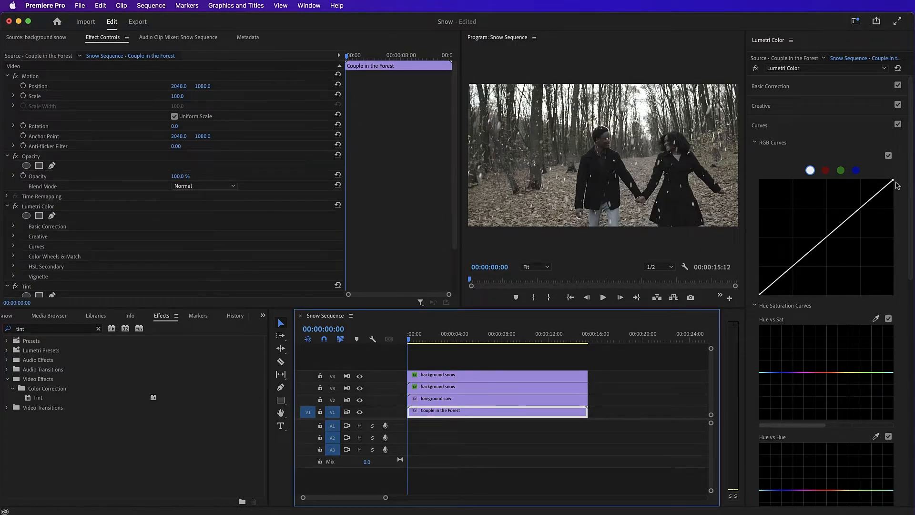
left_click_drag(893, 181, 854, 180)
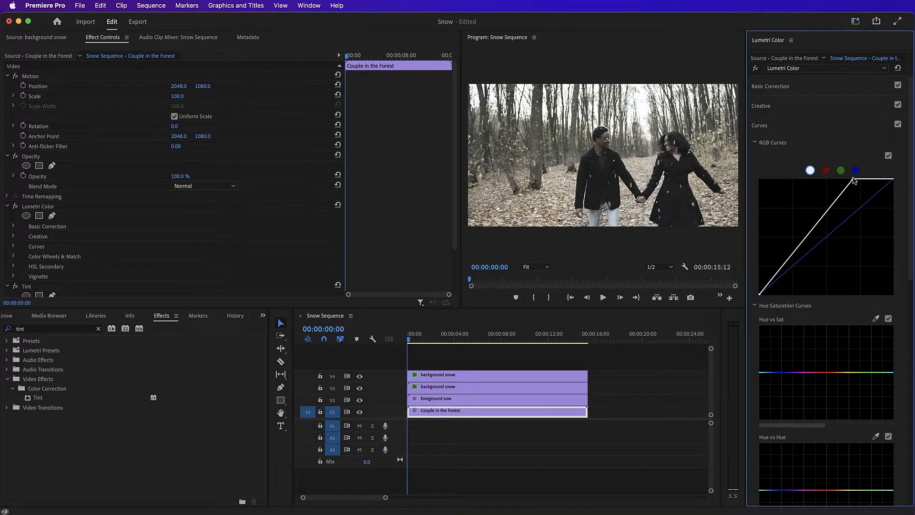
left_click(409, 342)
key("space")
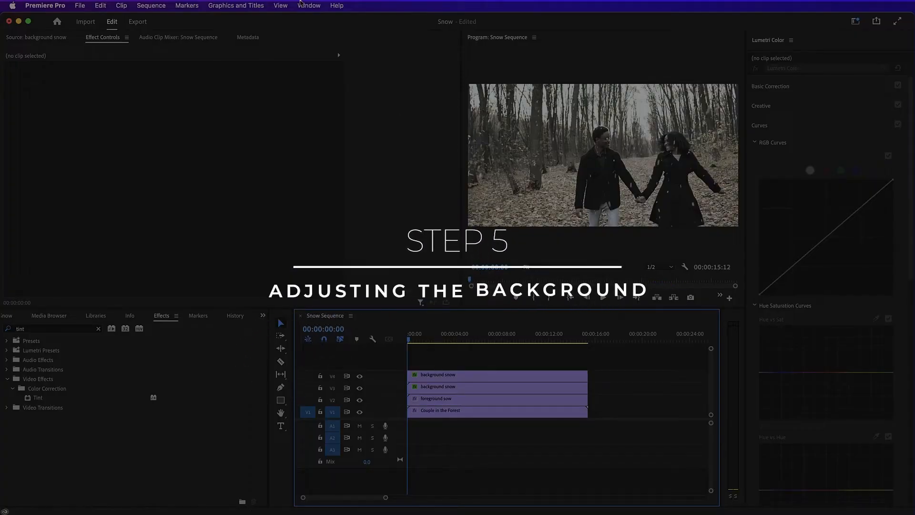
Reset the Editing workspace to its saved layout
left_click(302, 4)
mouse_move(328, 22)
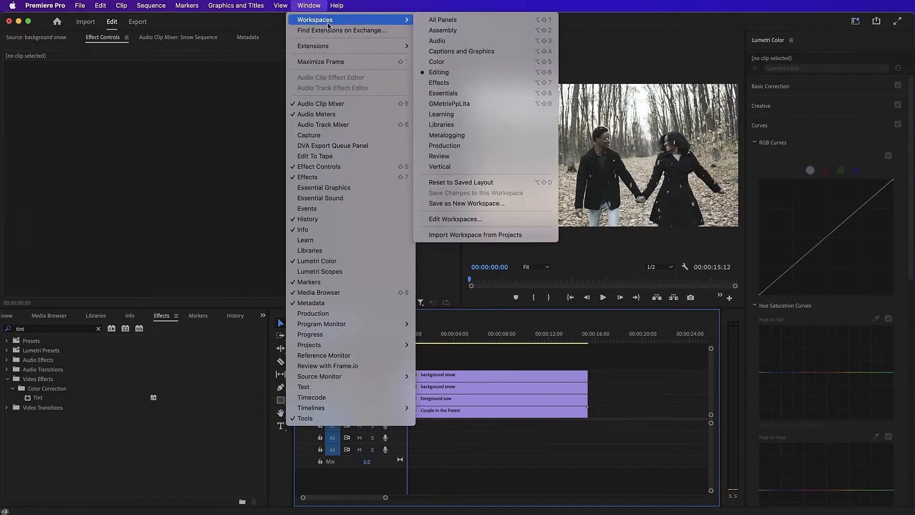
left_click(457, 182)
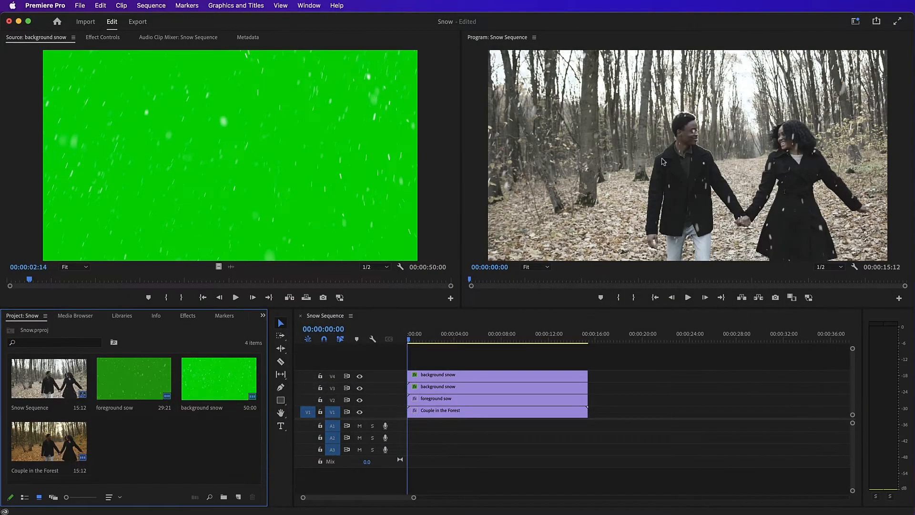
Create a 4096 x 2160 adjustment layer at 29.97 fps and place it on track V5, spanning the whole sequence
right_click(134, 457)
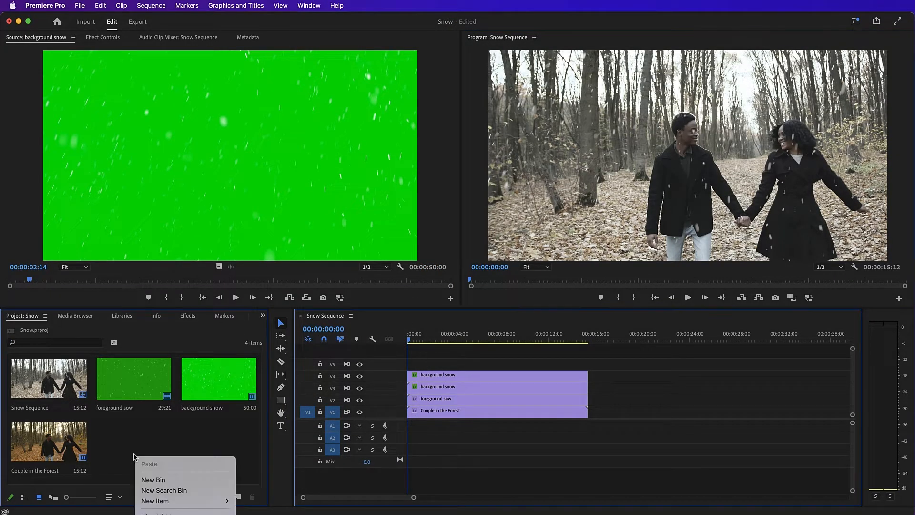
mouse_move(193, 500)
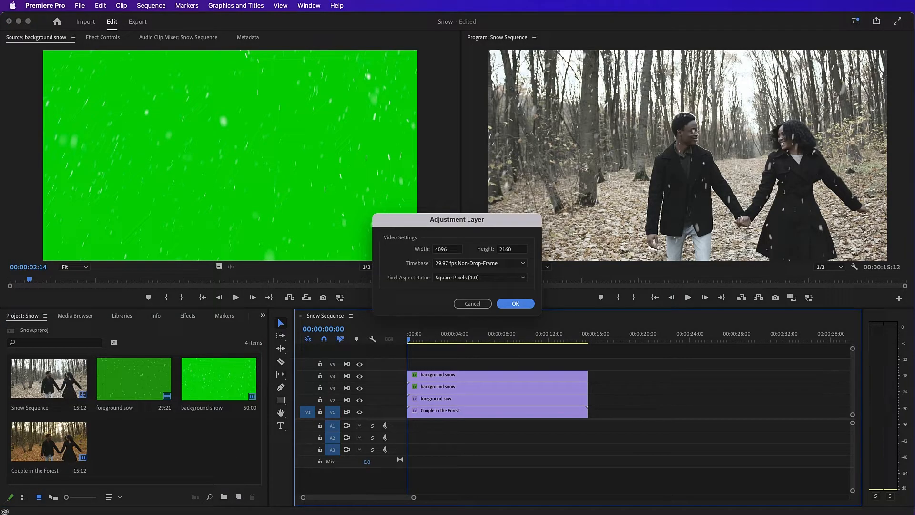
left_click(513, 304)
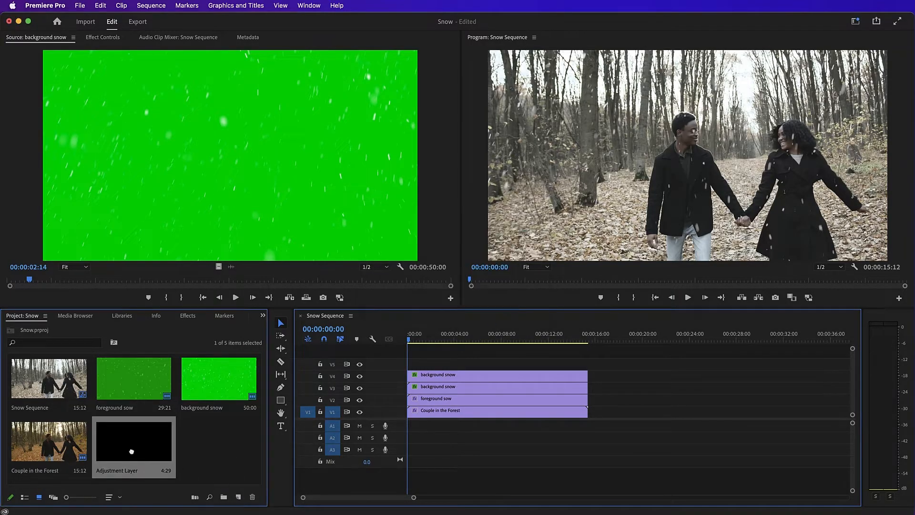
left_click_drag(132, 451, 587, 365)
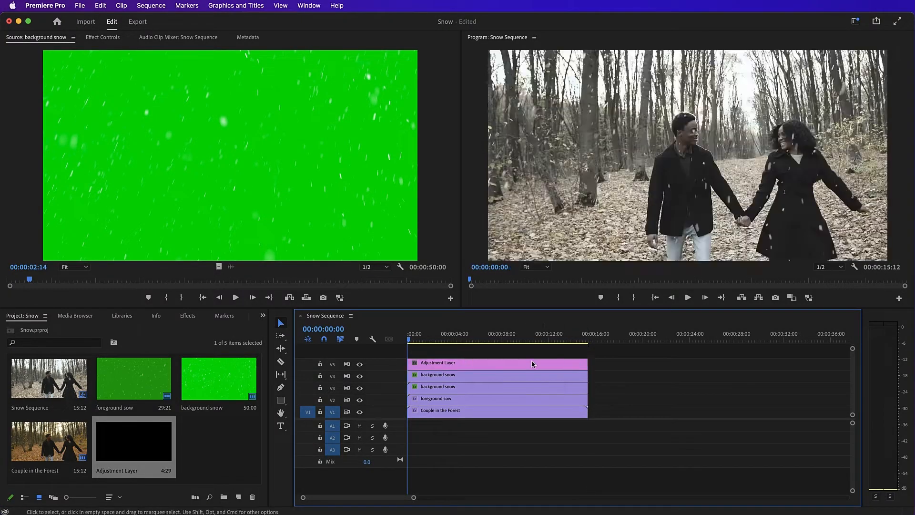
left_click(532, 364)
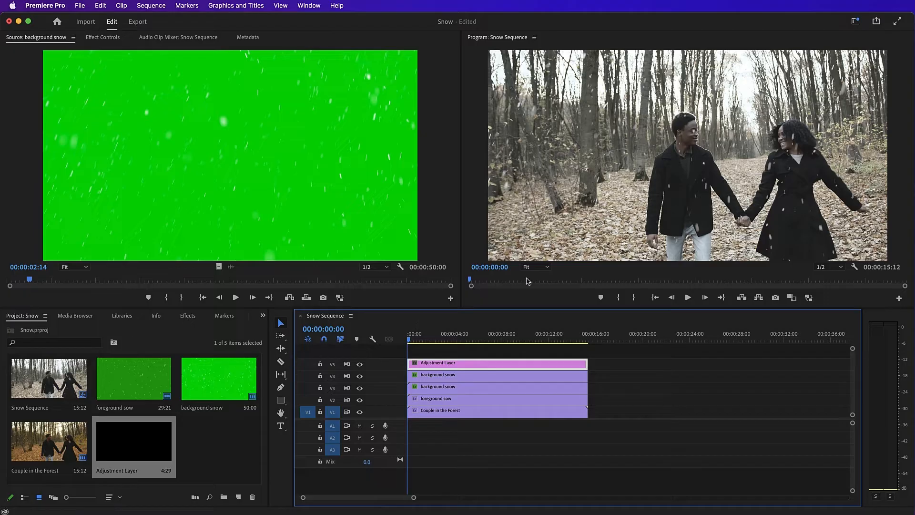
Enlarge the program monitor, and find the Lumetri Color effect and apply it to the adjustment layer
left_click_drag(462, 252, 306, 259)
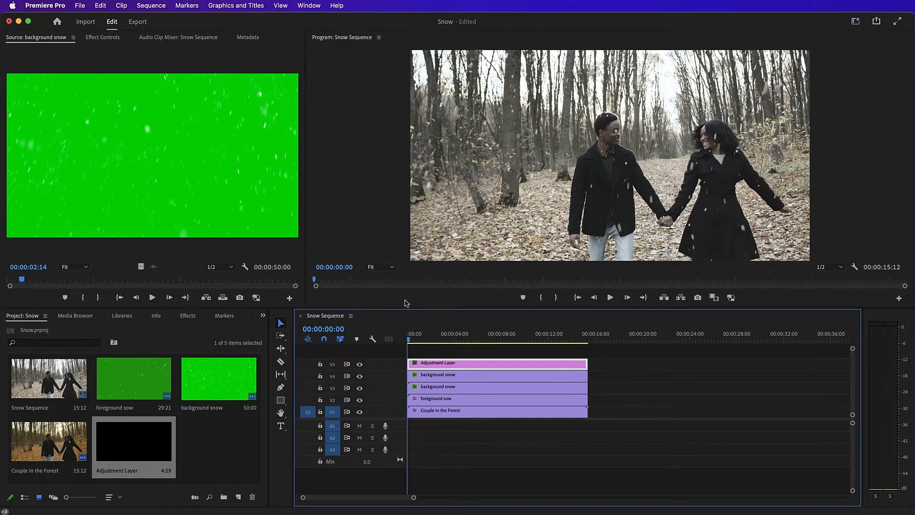
left_click_drag(406, 308, 399, 360)
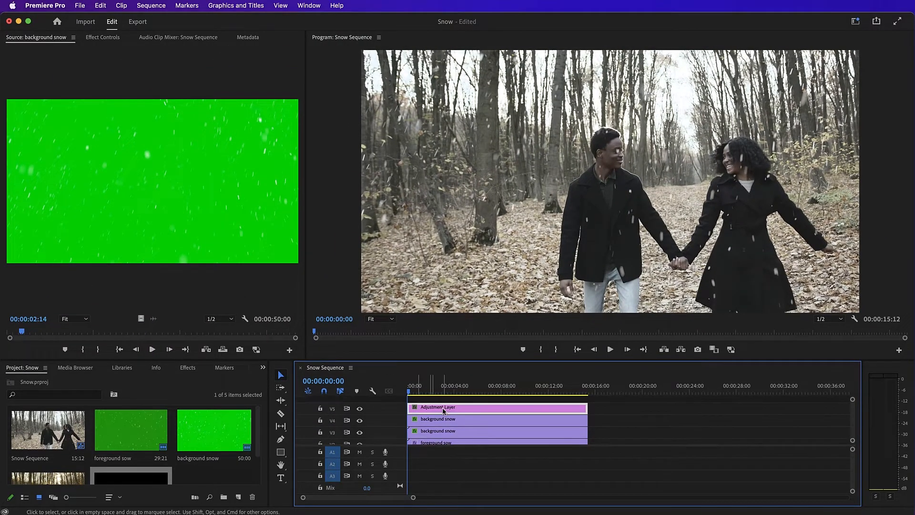
double_click(443, 411)
left_click(172, 37)
type("lumetri color")
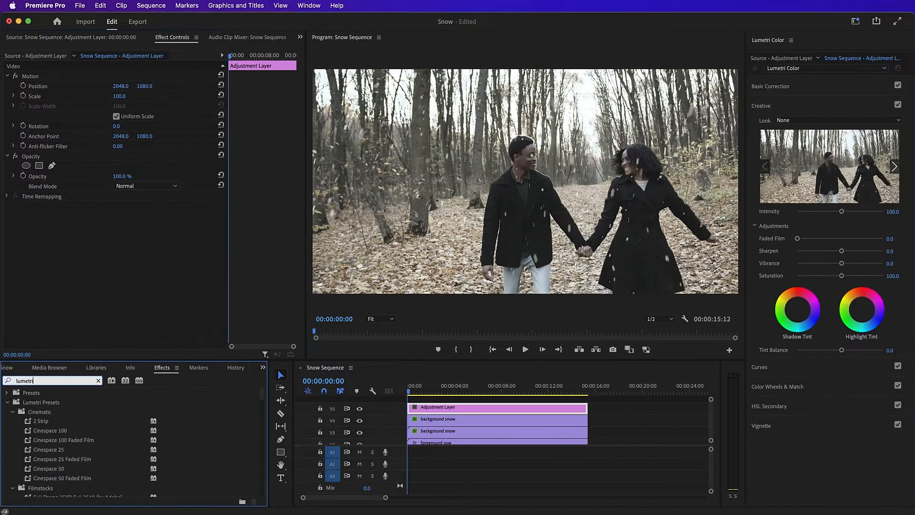
left_click_drag(50, 449, 85, 275)
Draw a closed freeform Lumetri Color mask around the bright background between the trees, tracing around the couple's heads and shoulders
left_click(52, 216)
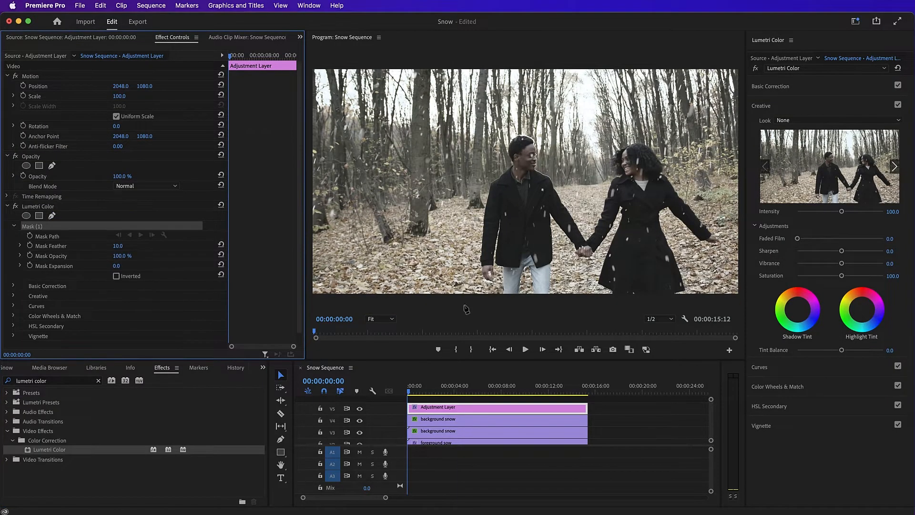
left_click(488, 192)
left_click(471, 191)
left_click(483, 119)
left_click(488, 70)
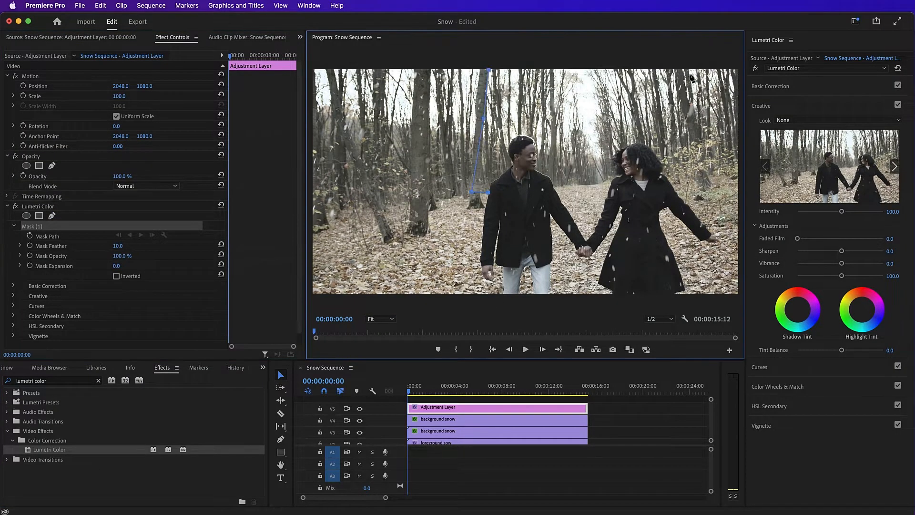
left_click(673, 70)
left_click(692, 174)
left_click(666, 175)
left_click(658, 154)
left_click(613, 174)
left_click(605, 194)
left_click(562, 198)
left_click(552, 177)
left_click(536, 140)
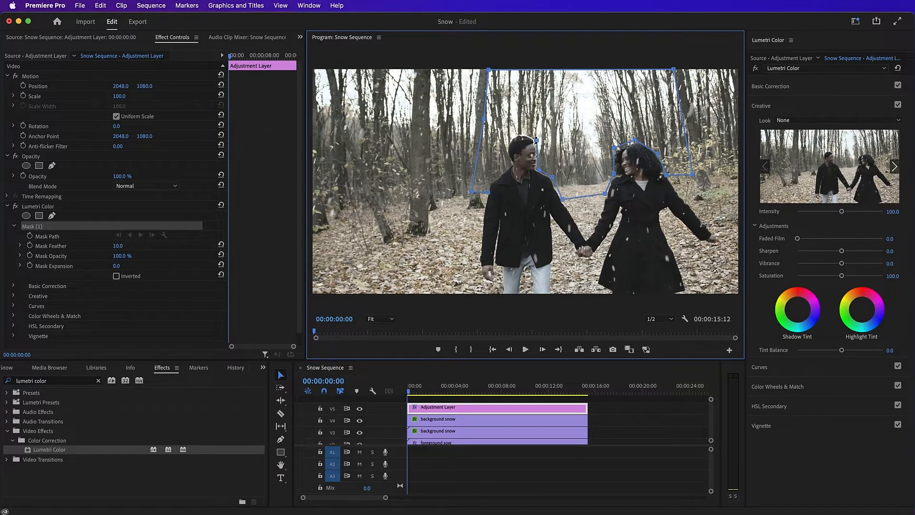
left_click(517, 132)
left_click(504, 150)
left_click(500, 175)
left_click(489, 193)
Cool the masked area's temperature, adjust its light settings, and set Faded Film to 40.9, Sharpen to -66.9, Vibrance to 47.0 and Saturation to 90.6
left_click(813, 86)
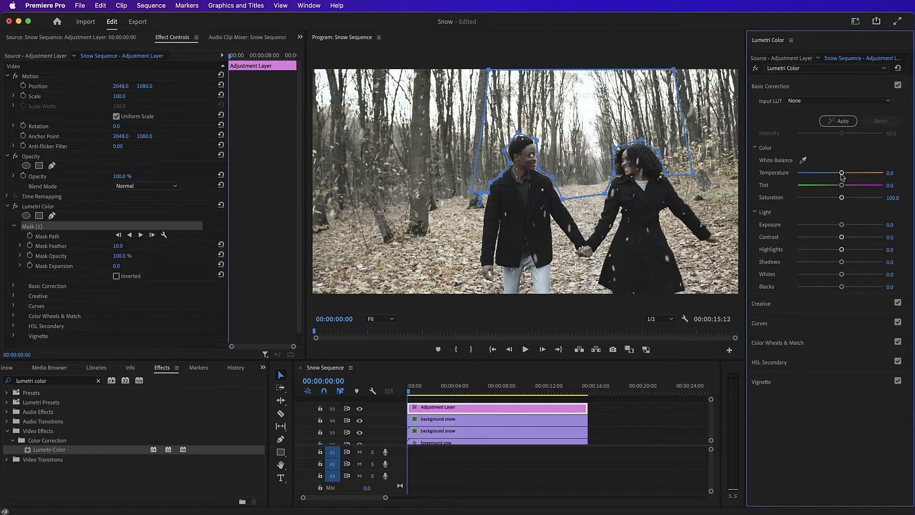
left_click_drag(842, 176, 843, 176)
left_click_drag(842, 177, 834, 176)
left_click_drag(842, 225, 852, 250)
double_click(838, 225)
mouse_move(841, 262)
left_mouse_down()
mouse_move(812, 251)
mouse_move(860, 264)
mouse_move(836, 276)
left_mouse_up()
left_click(810, 303)
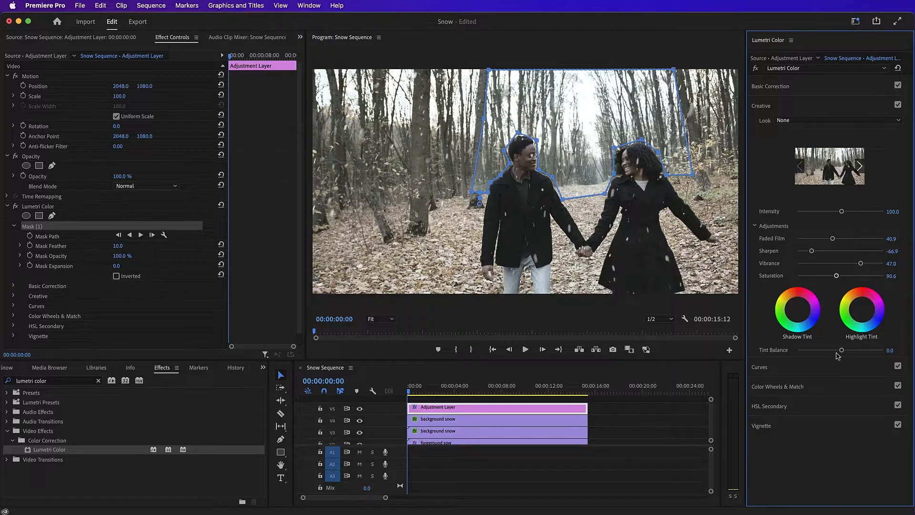
left_click(379, 393)
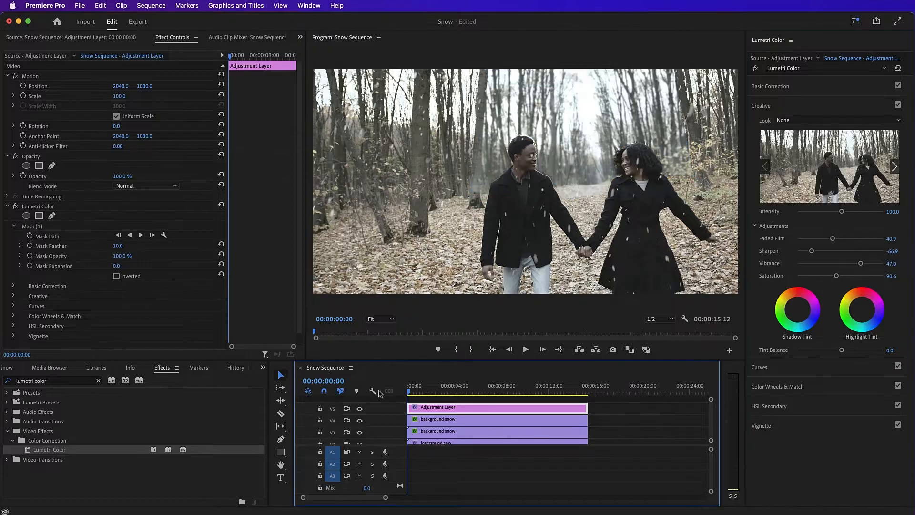
Set the feather of the adjustment layer's Lumetri Color mask to 83 and return to the start of the sequence
left_click(59, 227)
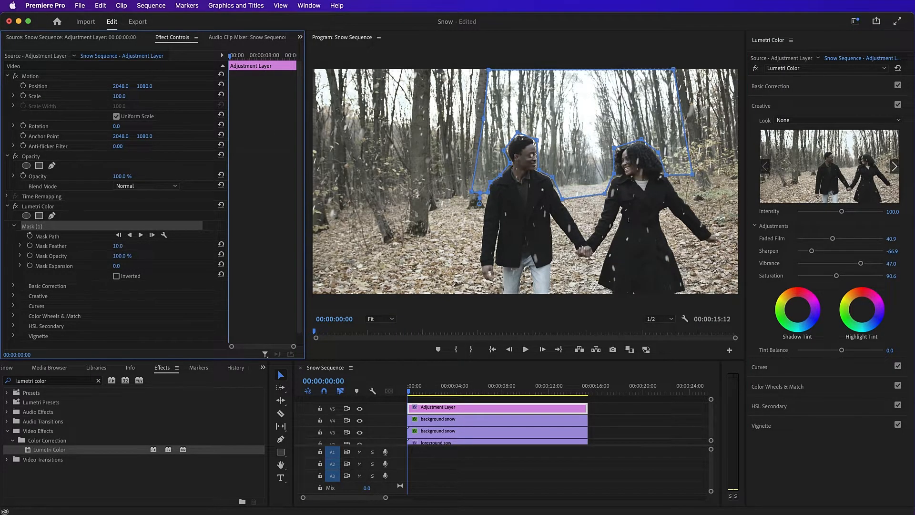
left_click_drag(118, 246, 150, 246)
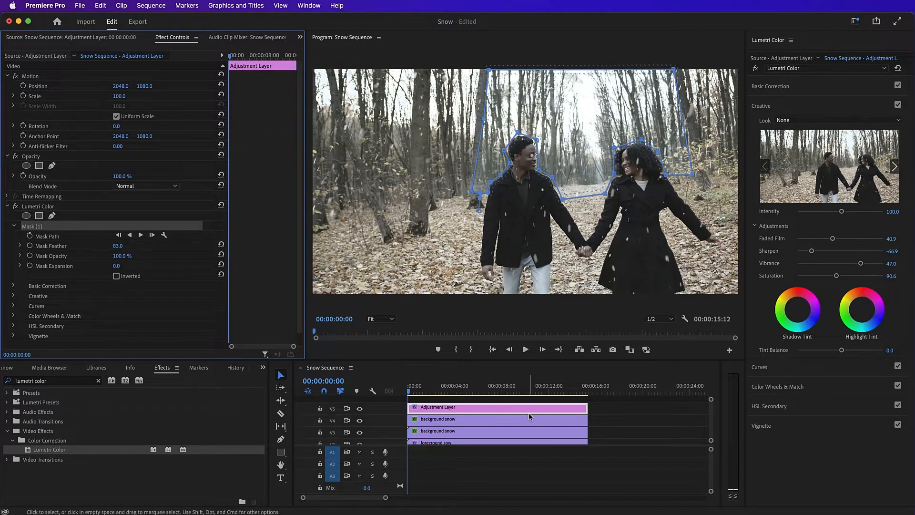
left_click(411, 392)
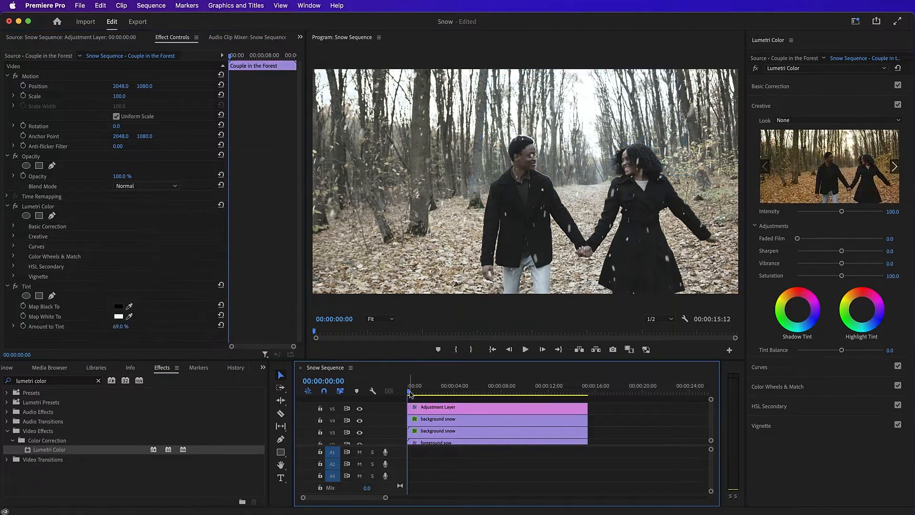
Turn on Mask Path keyframing for the adjustment layer's Lumetri Color mask at the first frame, and play the sequence forward
left_click(49, 226)
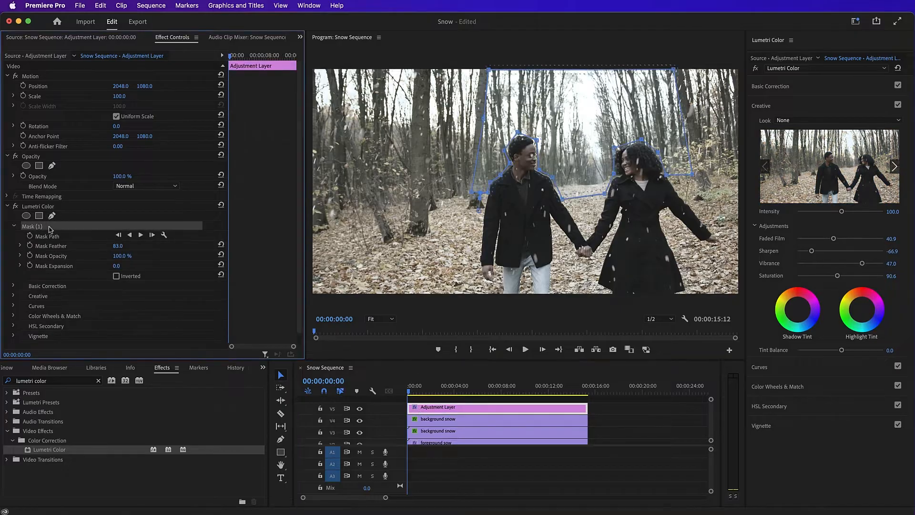
left_click_drag(409, 394, 392, 393)
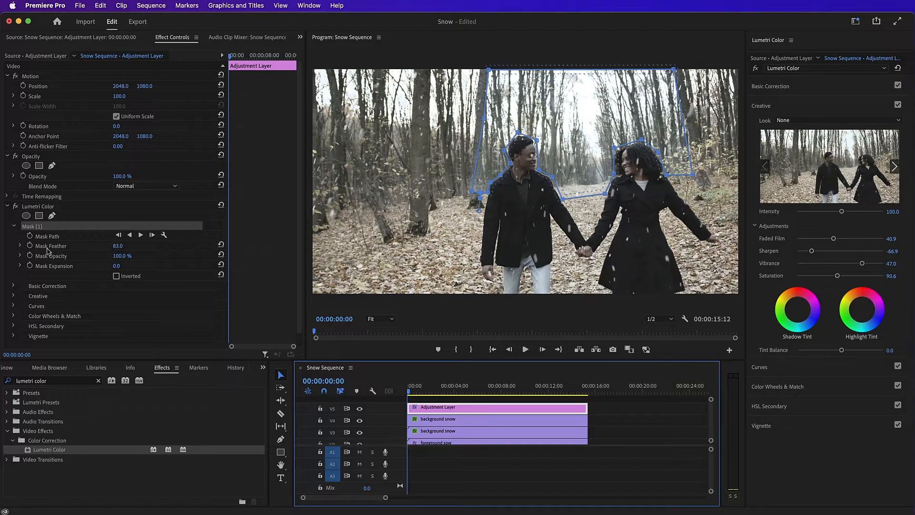
left_click(30, 235)
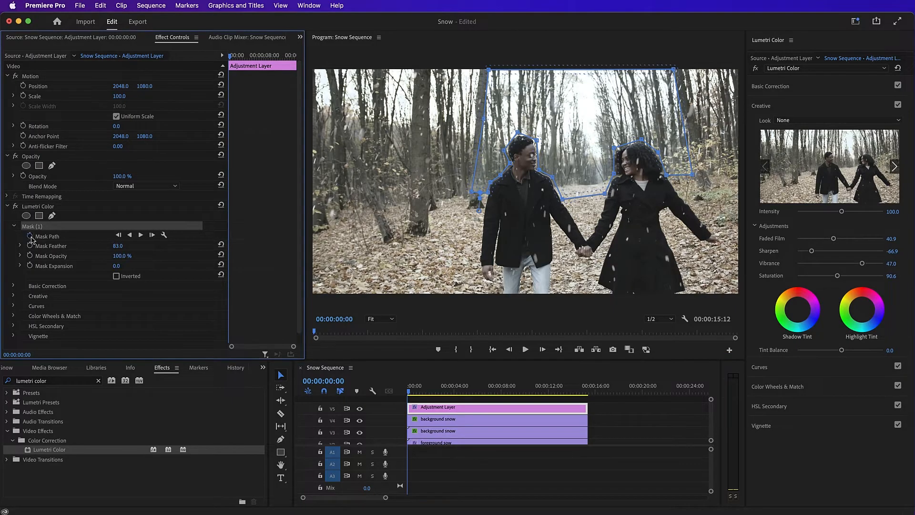
left_click(409, 394)
key("space")
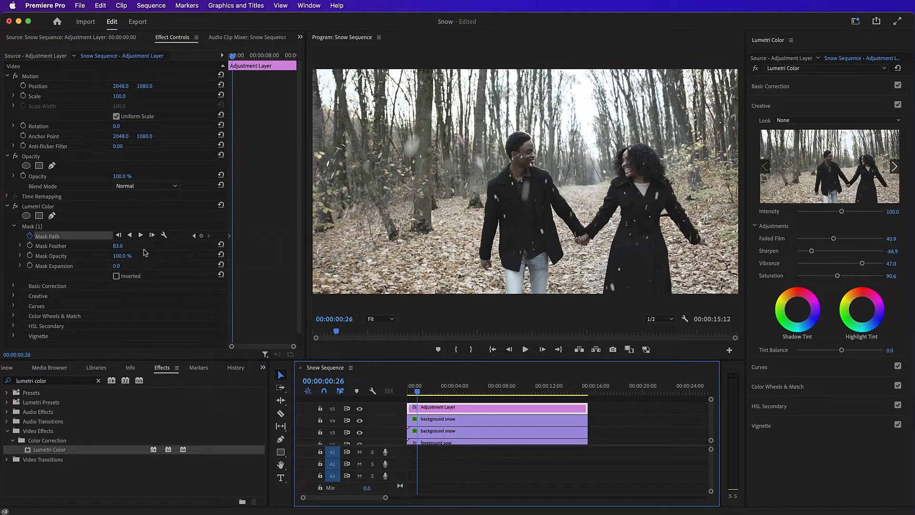
Keyframe the adjustment layer's Lumetri Color mask path along the sequence to its end, repositioning it to follow the couple, and play back the result
left_click(70, 225)
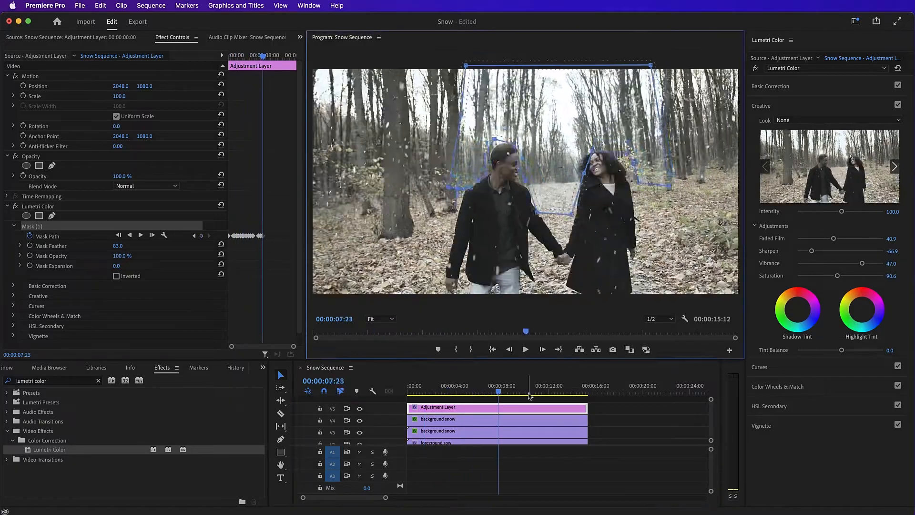
left_click(529, 393)
left_click(561, 393)
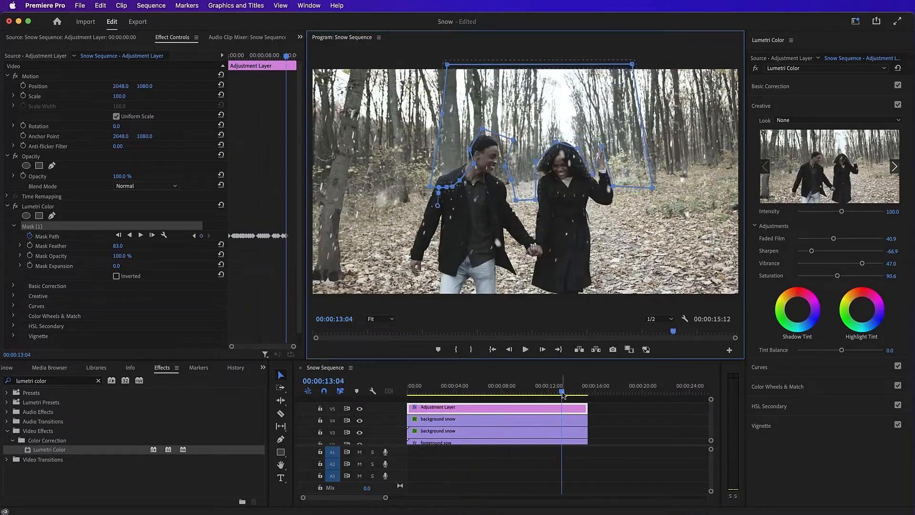
left_click(572, 392)
left_click_drag(456, 181, 447, 188)
left_click(439, 467)
key("Home")
key("space")
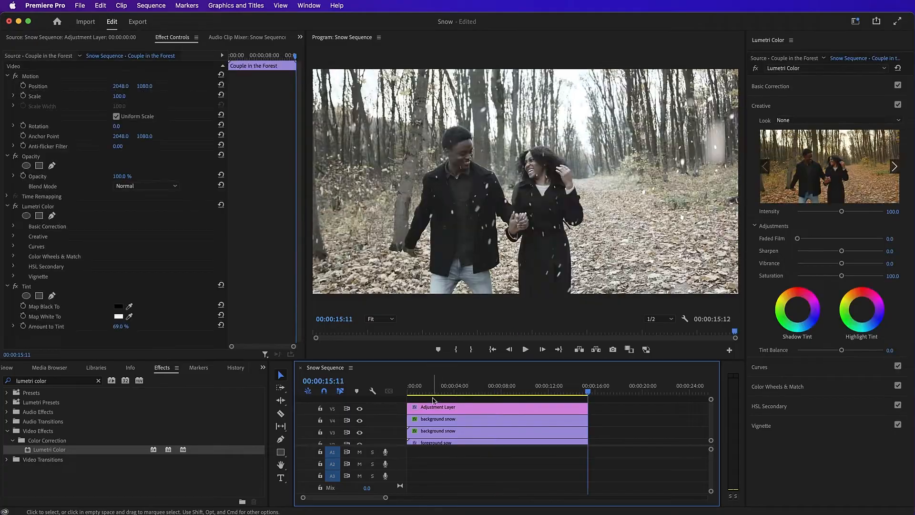
Apply the SL BLEACH NDR creative look to the Couple in the Forest clip and preview it from the sequence start
left_click_drag(420, 394, 380, 393)
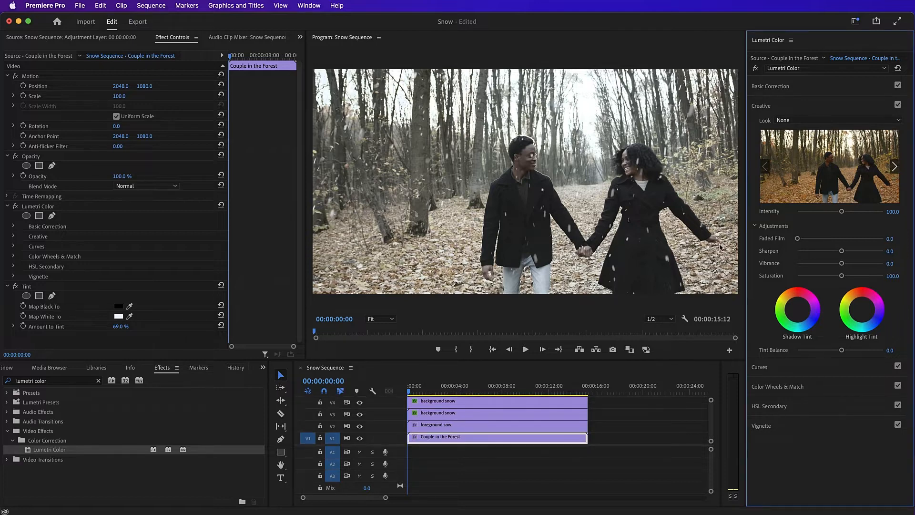
left_click(824, 121)
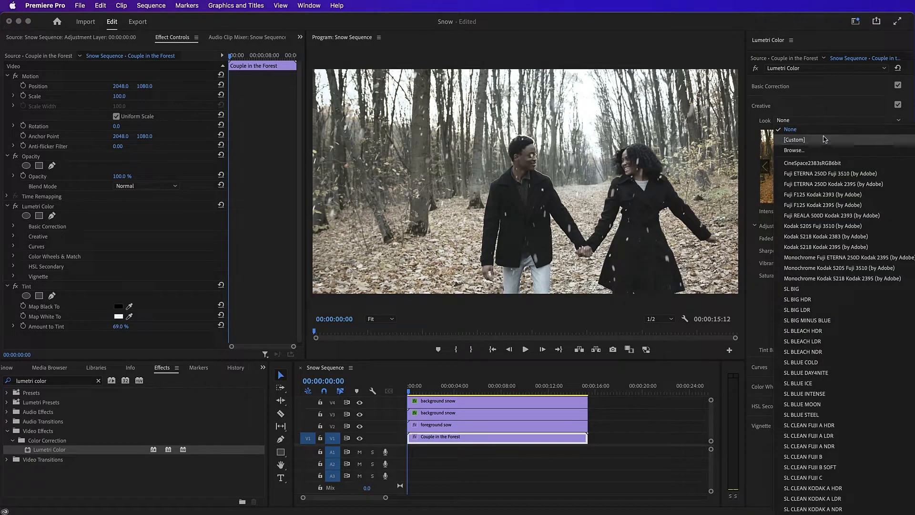
left_click(819, 352)
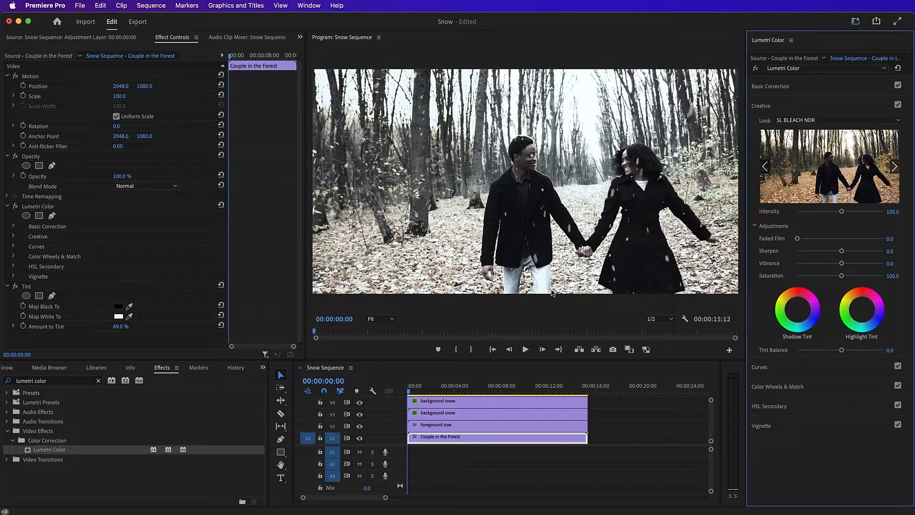
left_click(407, 395)
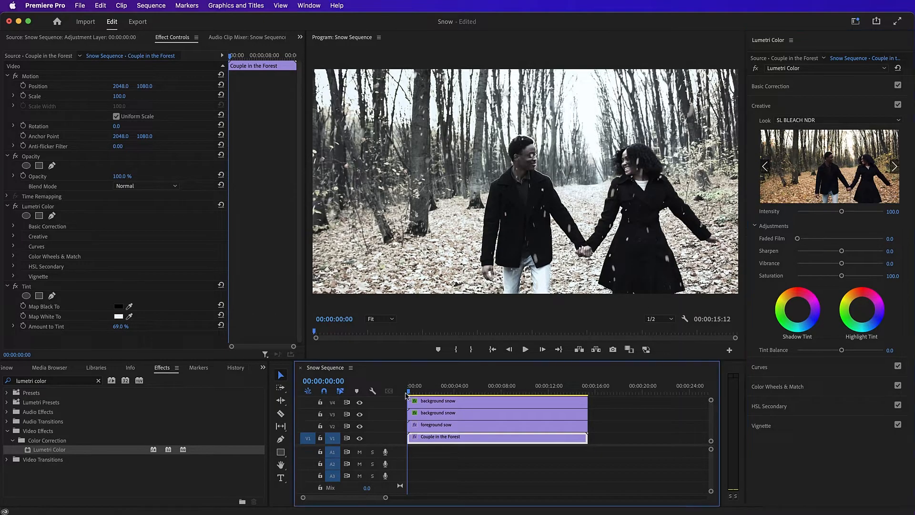
key("space")
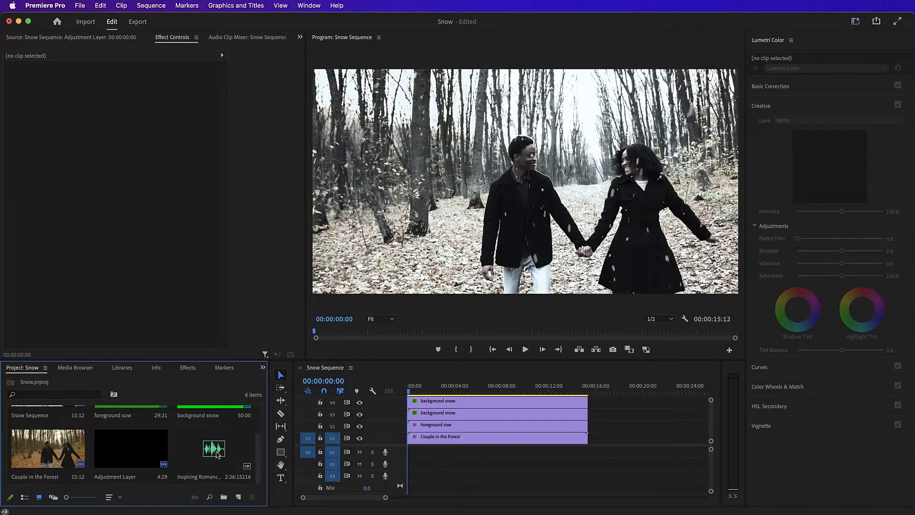
Add the Inspiring Romance audio to track A1 at the sequence start and cut away everything after 00:00:15:23
left_click(214, 453)
left_click_drag(214, 453, 405, 451)
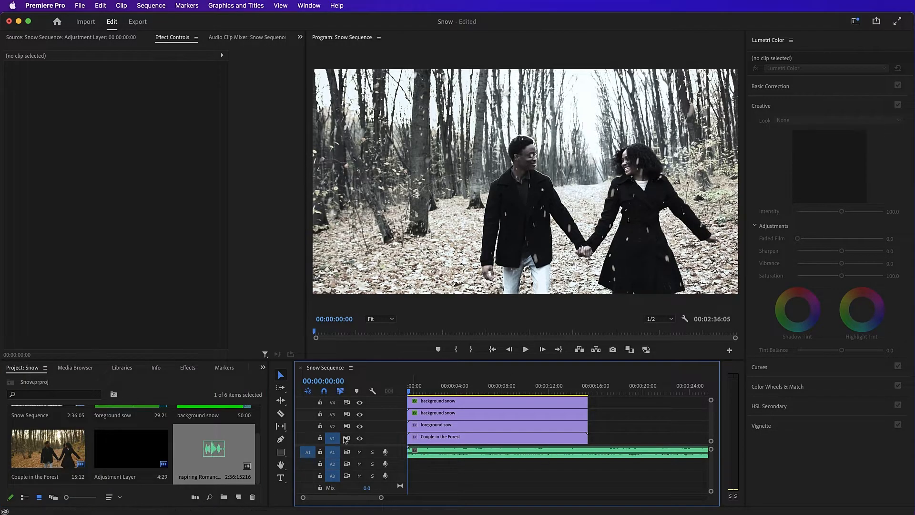
left_click_drag(590, 391, 593, 392)
key("c")
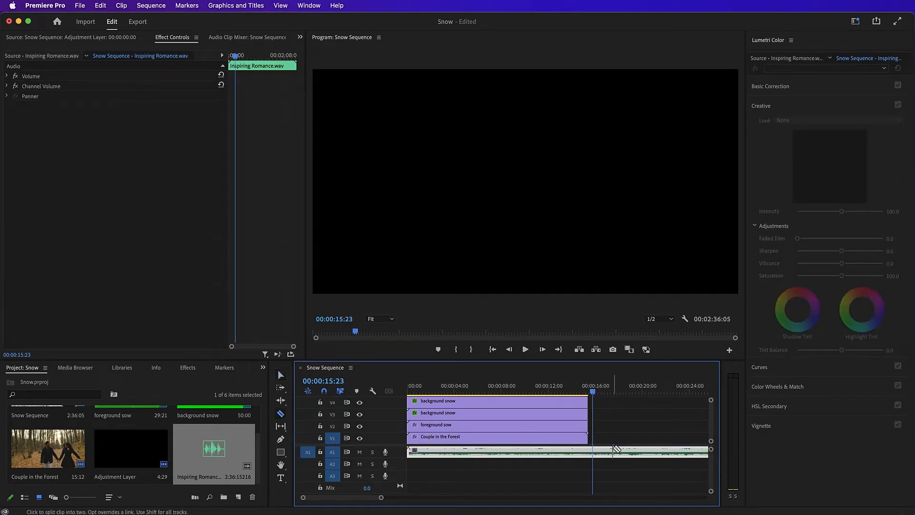
left_click(593, 452)
key("v")
left_click(612, 452)
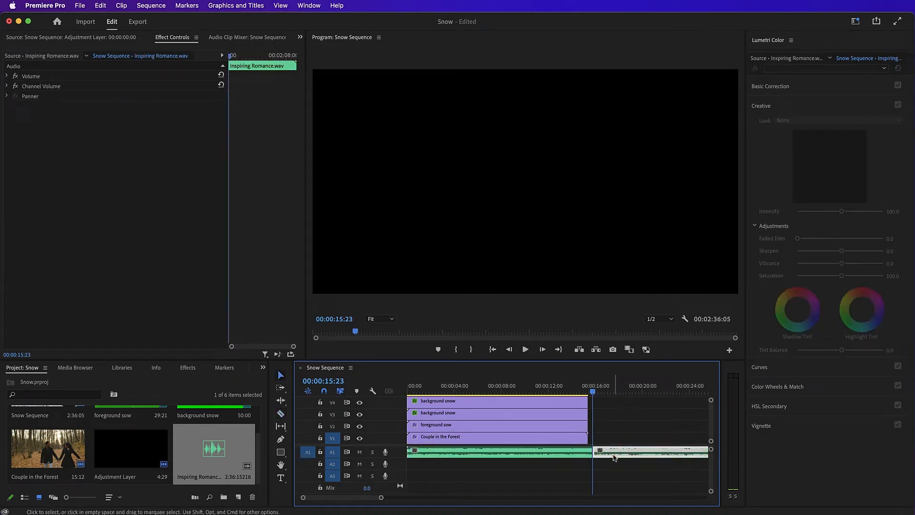
key("Delete")
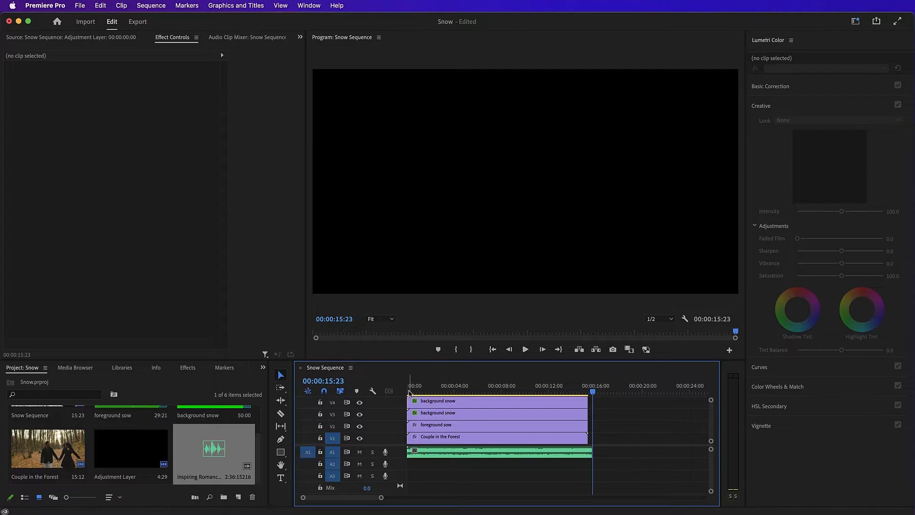
left_click_drag(409, 391, 378, 392)
key("space")
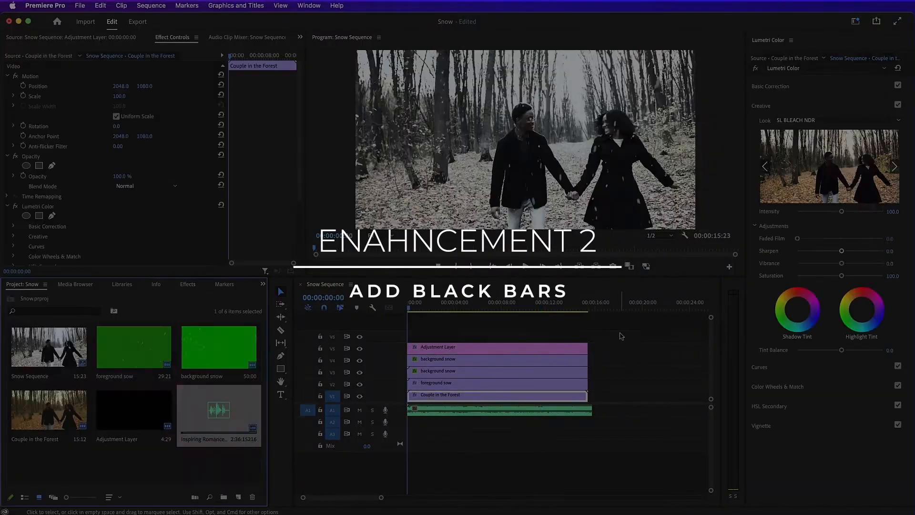
Nest all video and audio clips into one sequence, keeping the default name, and select the nested clip
left_click_drag(619, 334, 534, 403)
right_click(518, 351)
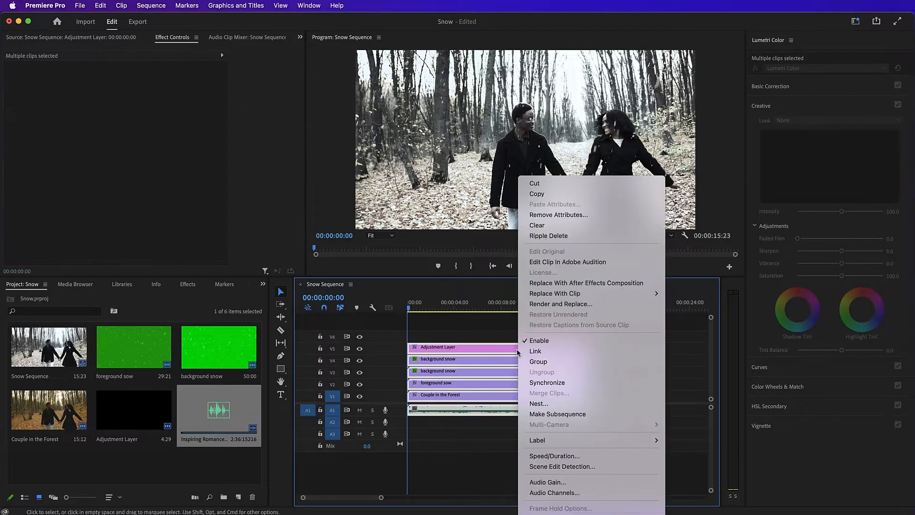
left_click(541, 404)
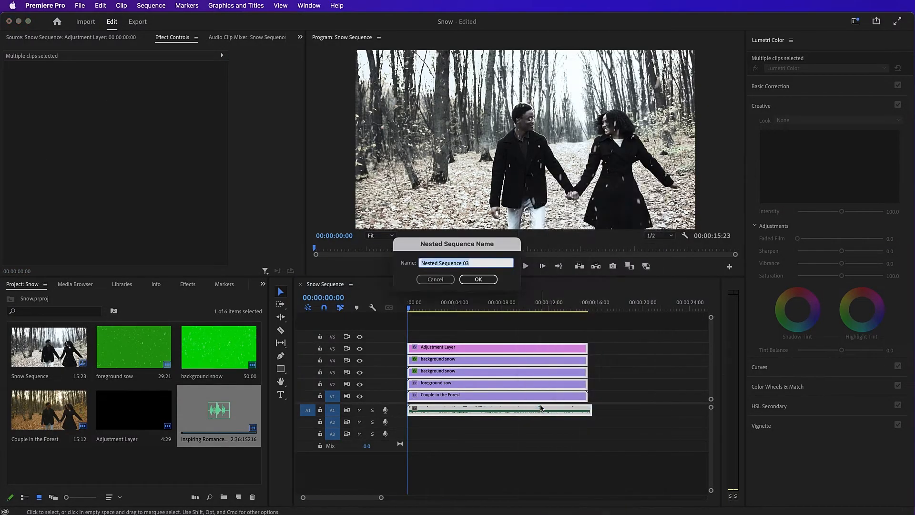
left_click(479, 279)
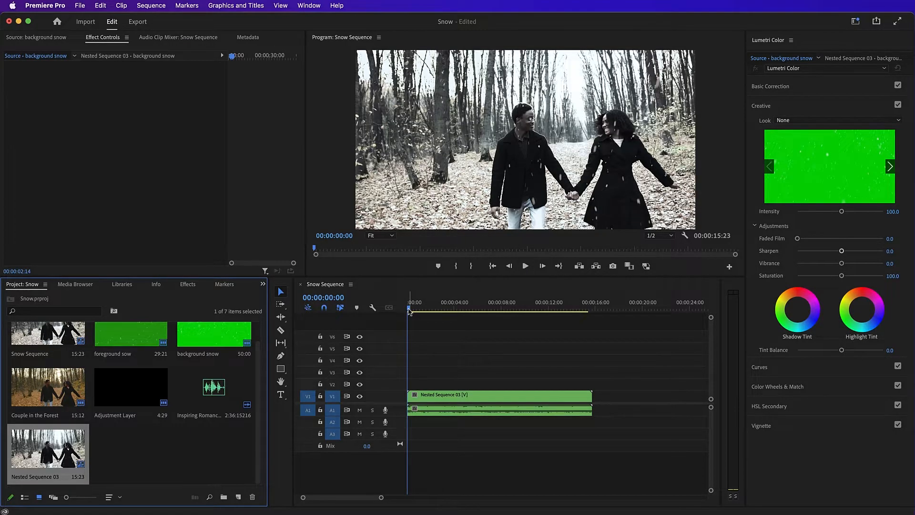
left_click(429, 395)
Create a second adjustment layer in the project with the default settings
left_click(156, 456)
right_click(143, 455)
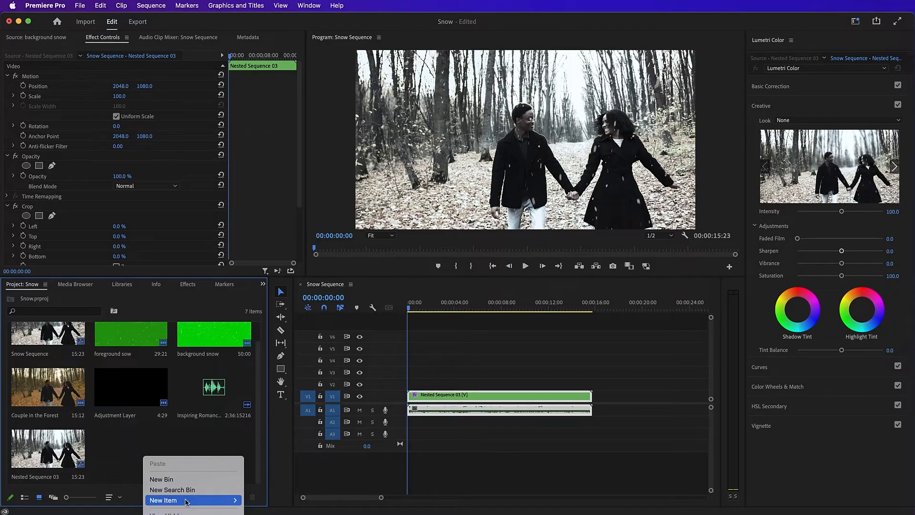
mouse_move(187, 501)
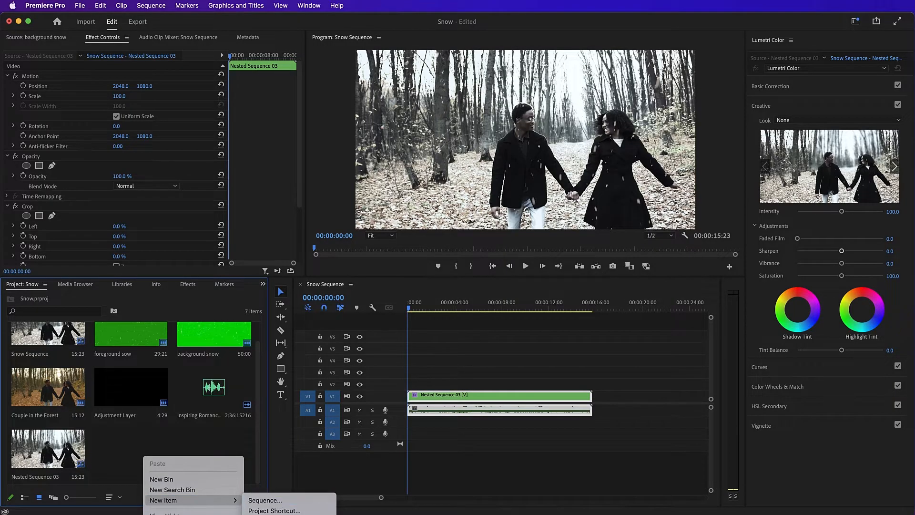
left_click(277, 510)
left_click(515, 303)
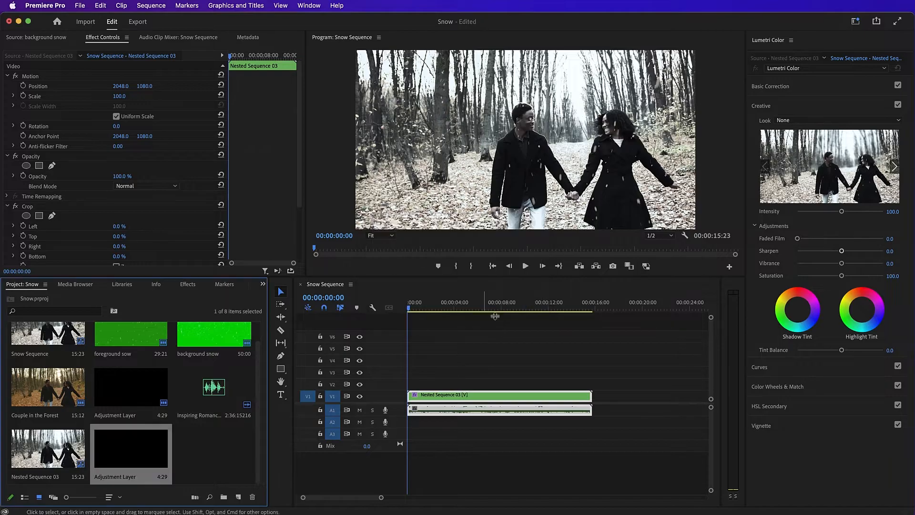
Open the new adjustment layer from the project as a source and apply the Crop effect to it
double_click(143, 452)
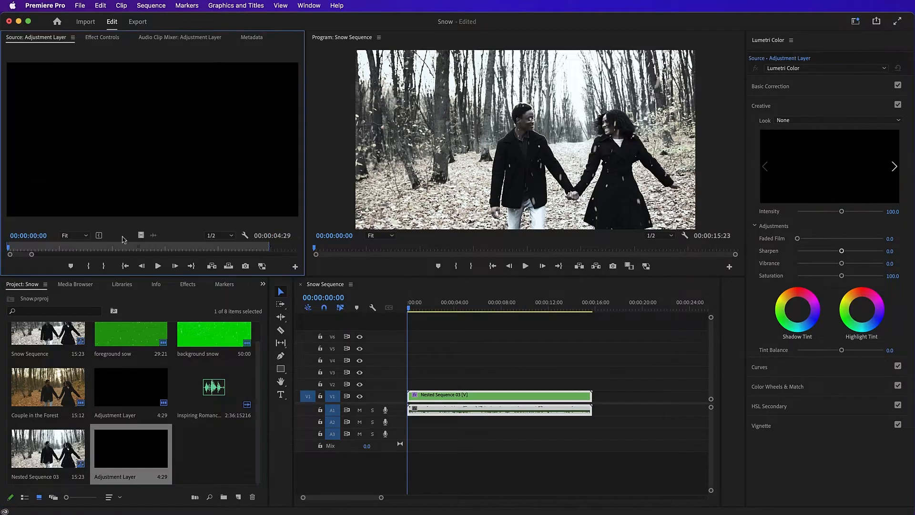
left_click(102, 38)
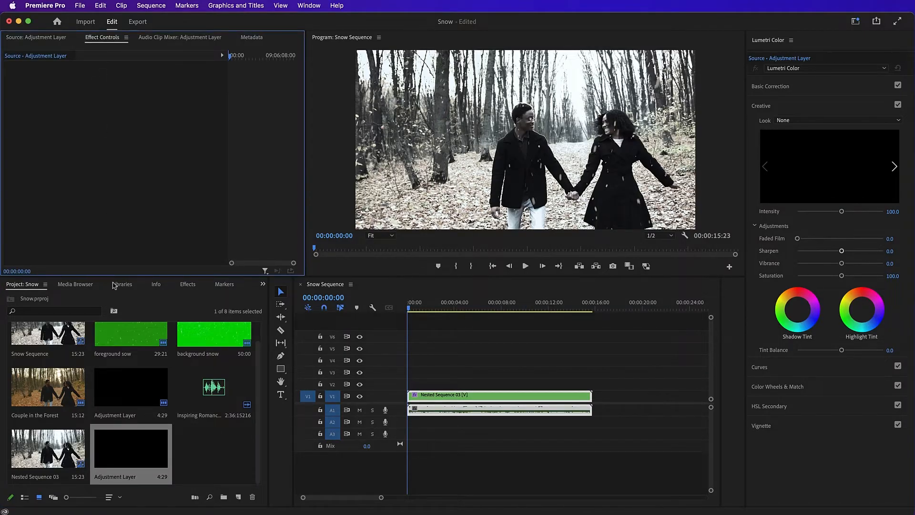
left_click(187, 284)
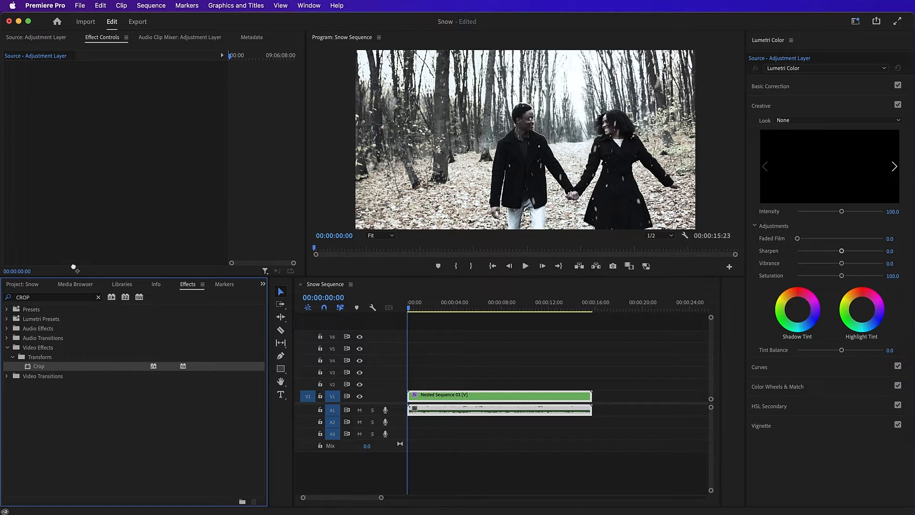
left_click_drag(74, 267, 87, 216)
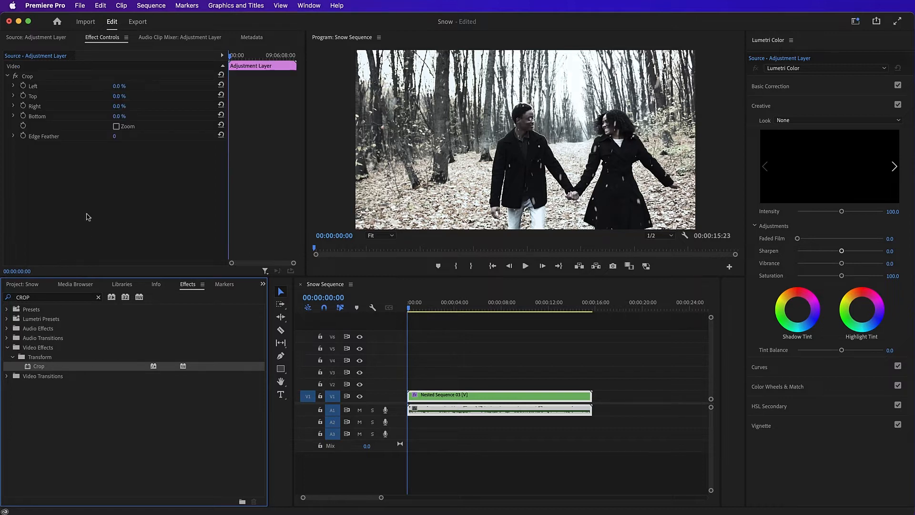
Set the Crop effect's Top and Bottom values to 11.5 % on the adjustment layer source
left_click(119, 95)
type("11.5")
key("Return")
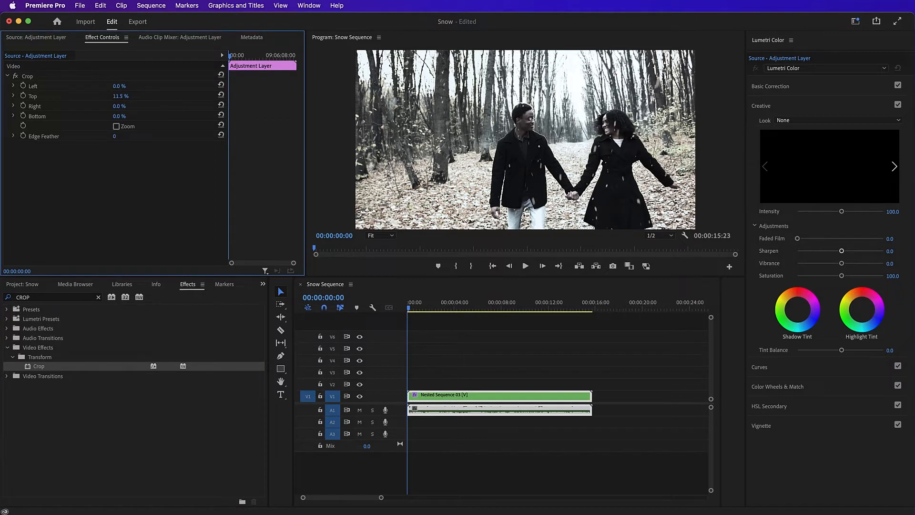
left_click(134, 114)
key("Return")
Place the cropped adjustment layer on track V2 over the full length of the nested sequence, and preview the black bars
left_click(28, 285)
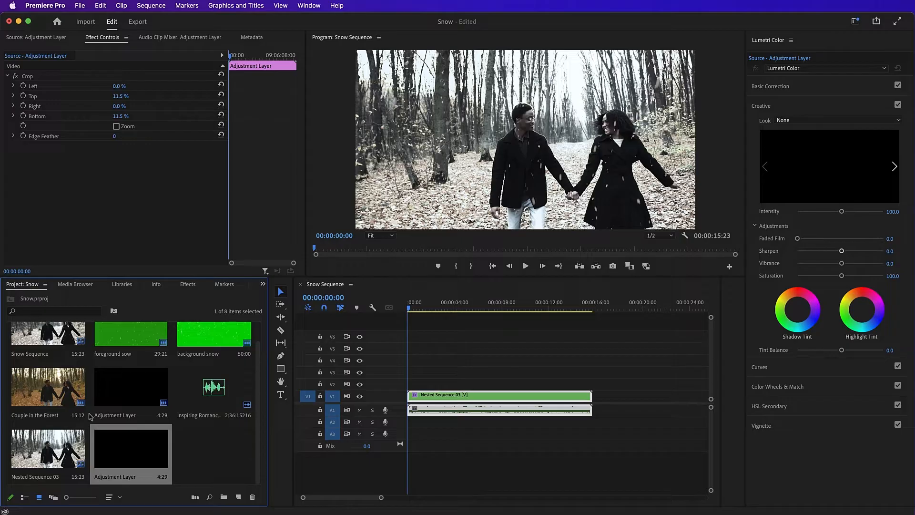
left_click_drag(143, 445, 592, 384)
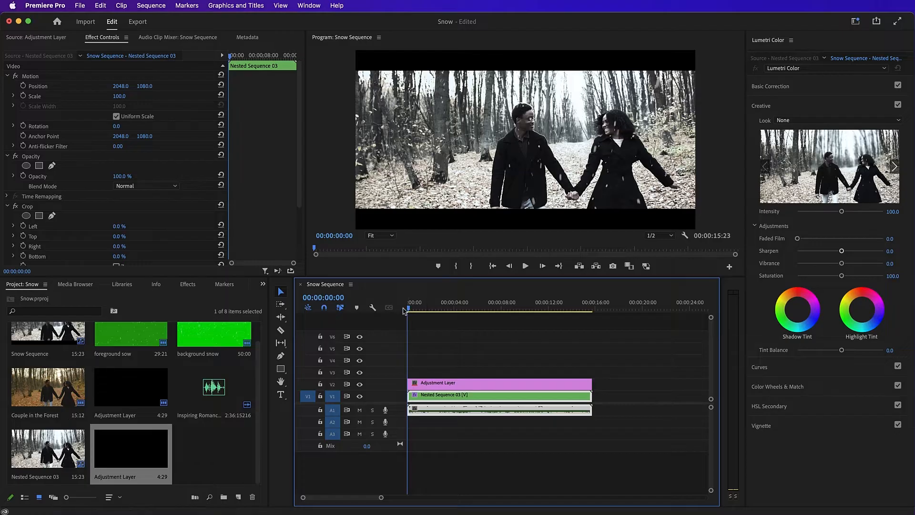
key("space")
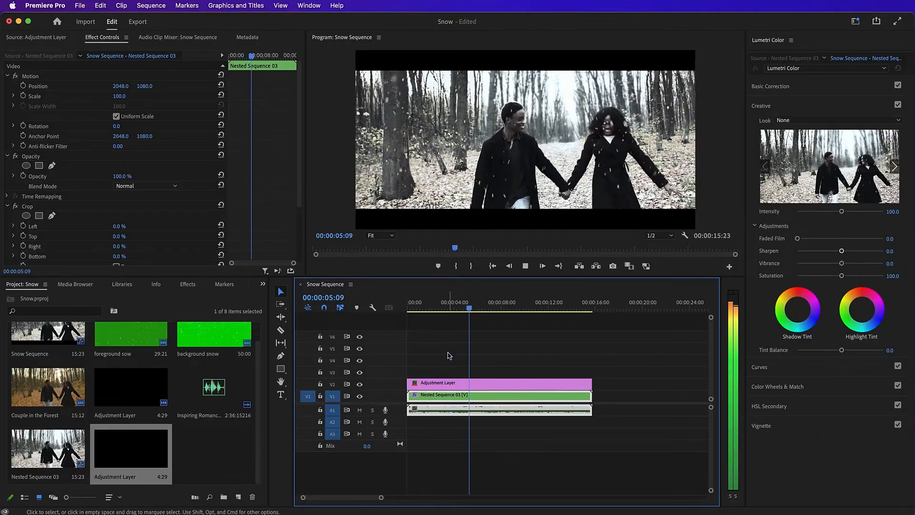
key("Home")
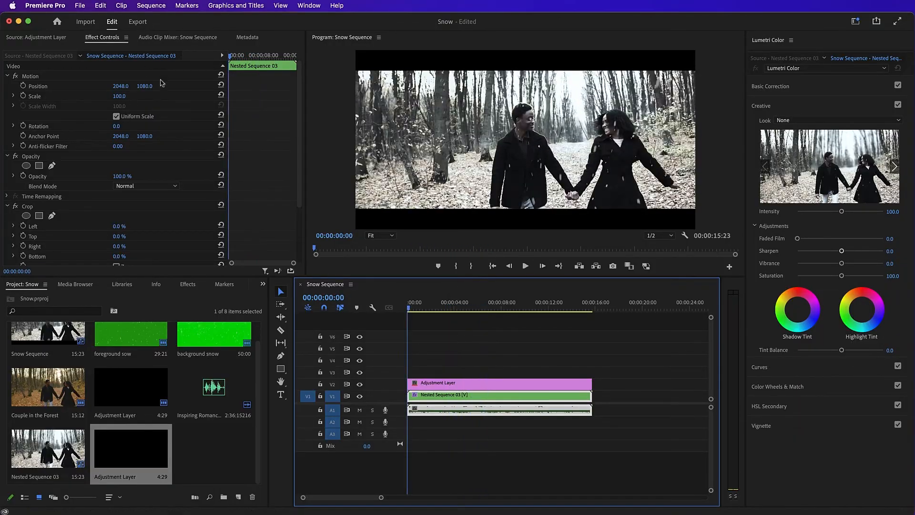
Set the nested sequence's vertical position to 814 to reframe the couple between the black bars, and preview it
left_click_drag(144, 86, 17, 86)
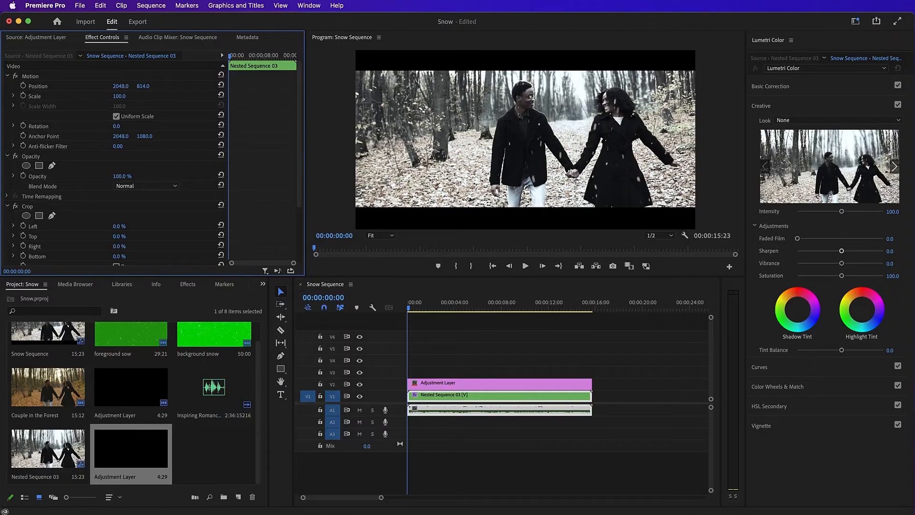
left_click(408, 310)
key("space")
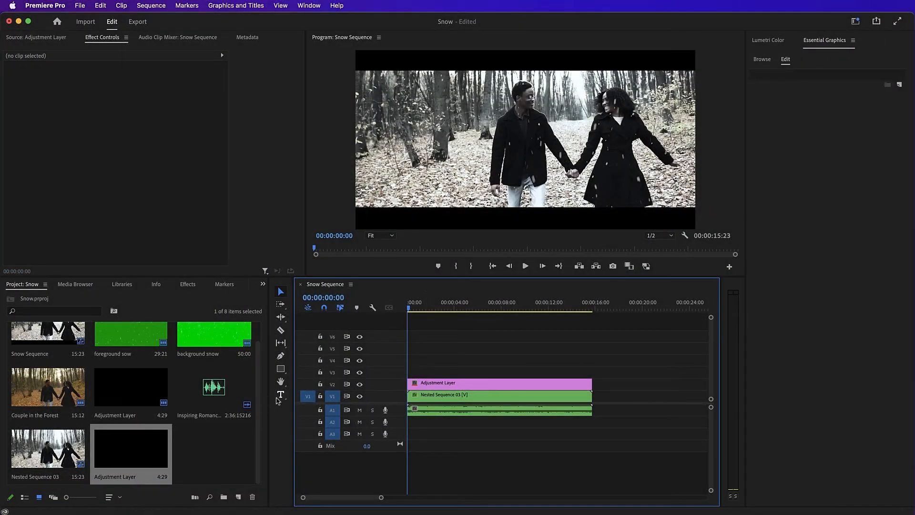
Add a SNOW text title over the video and move it to the middle of the frame, at about 1562.3, 1211.9
left_click(280, 395)
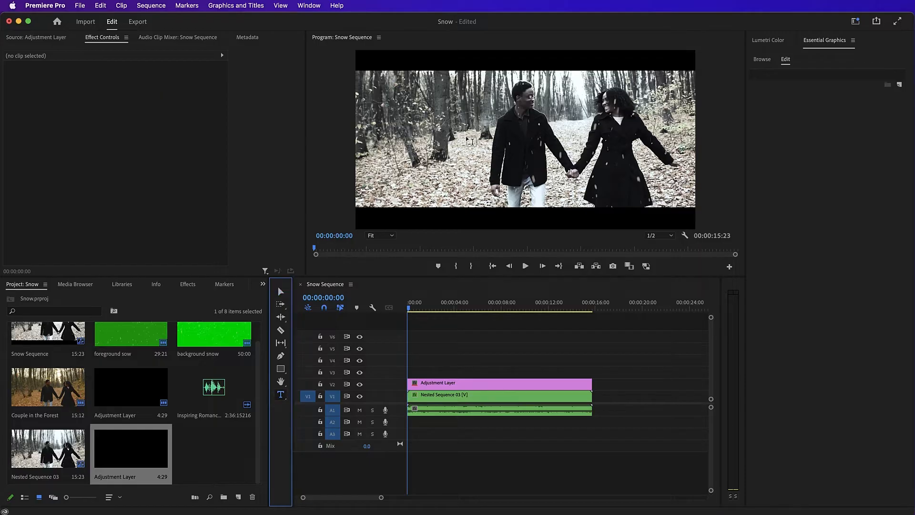
left_click(471, 139)
type("SNOW")
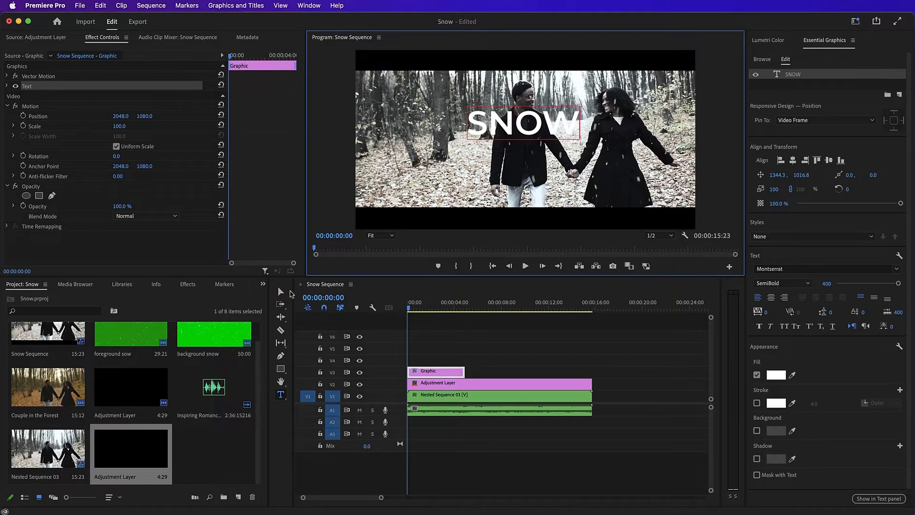
key("Escape")
left_click_drag(528, 138, 546, 155)
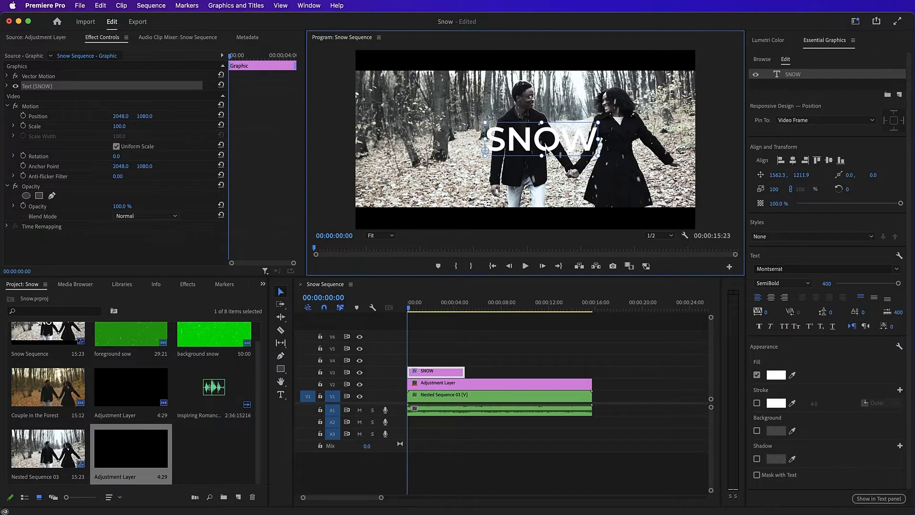
Shift the SNOW title clip further along track V3 and extend its start back to 00:00:03:21
left_click_drag(453, 373, 511, 379)
left_click_drag(444, 311, 452, 314)
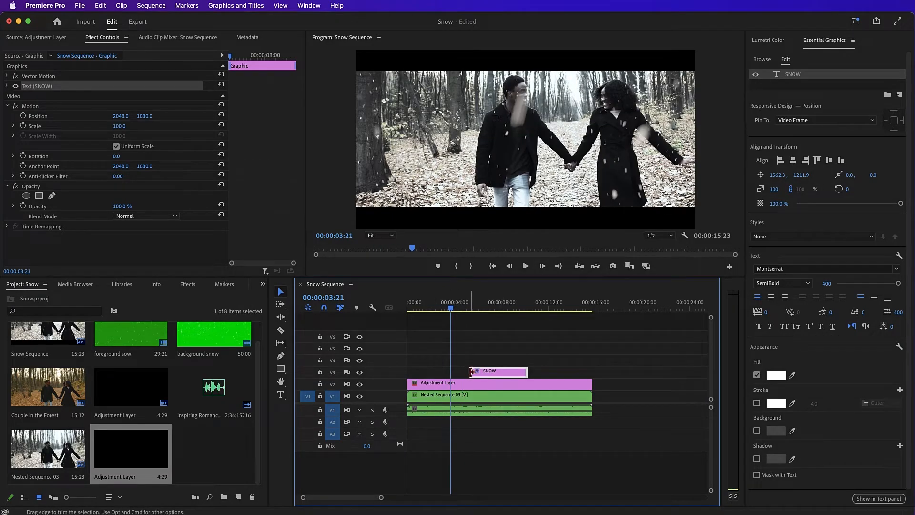
left_click_drag(472, 372, 451, 373)
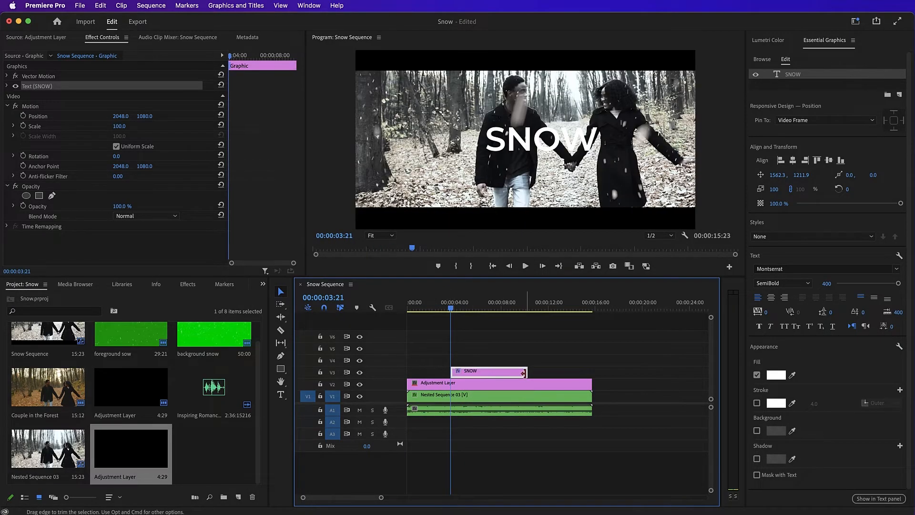
Extend the end of the SNOW title clip and add Cross Dissolve transitions to both its start and its end
left_click_drag(524, 373, 542, 372)
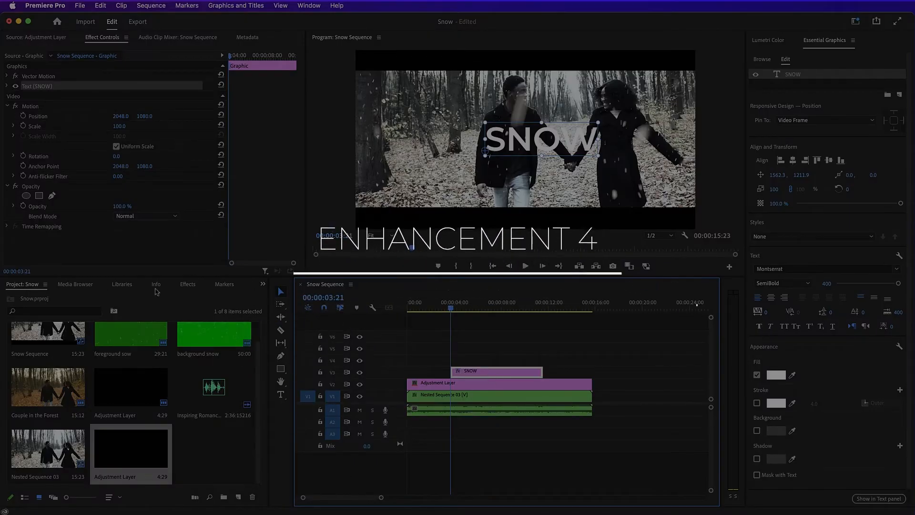
left_click(187, 285)
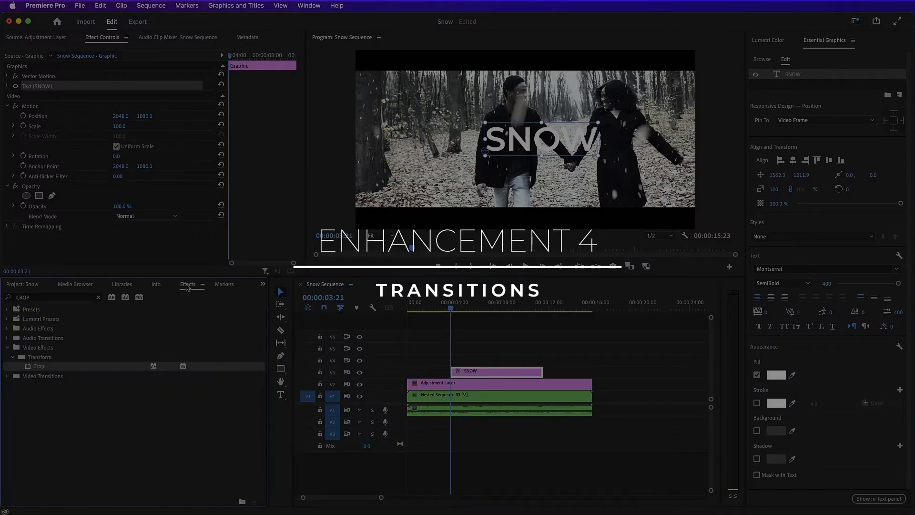
left_click(77, 299)
left_click(98, 298)
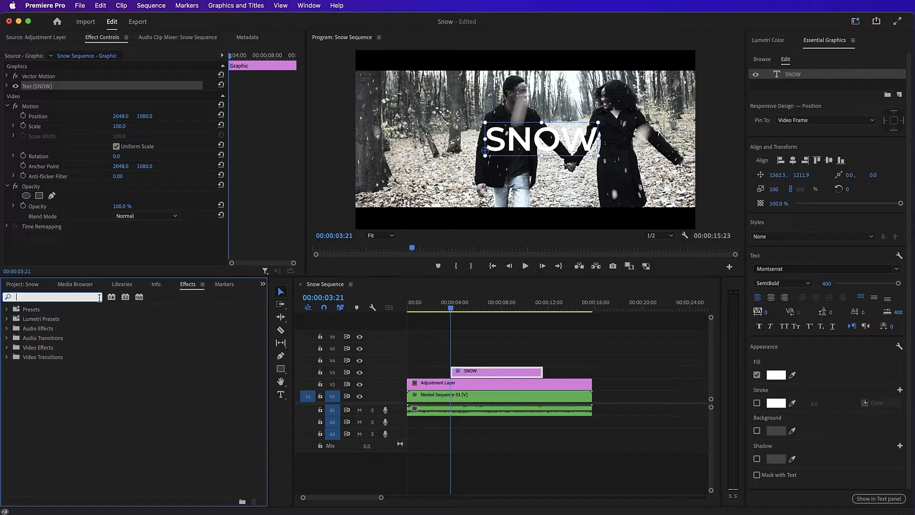
type("CROSS")
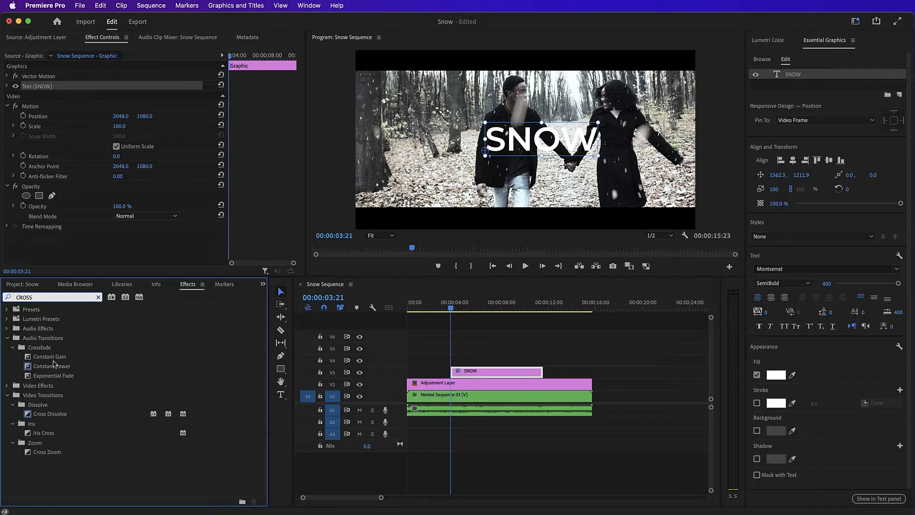
left_click(48, 415)
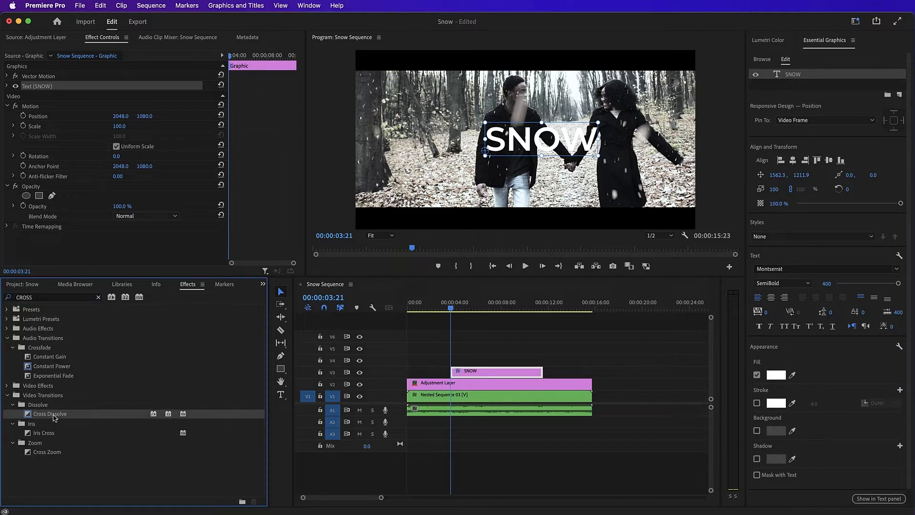
left_click_drag(53, 417, 454, 373)
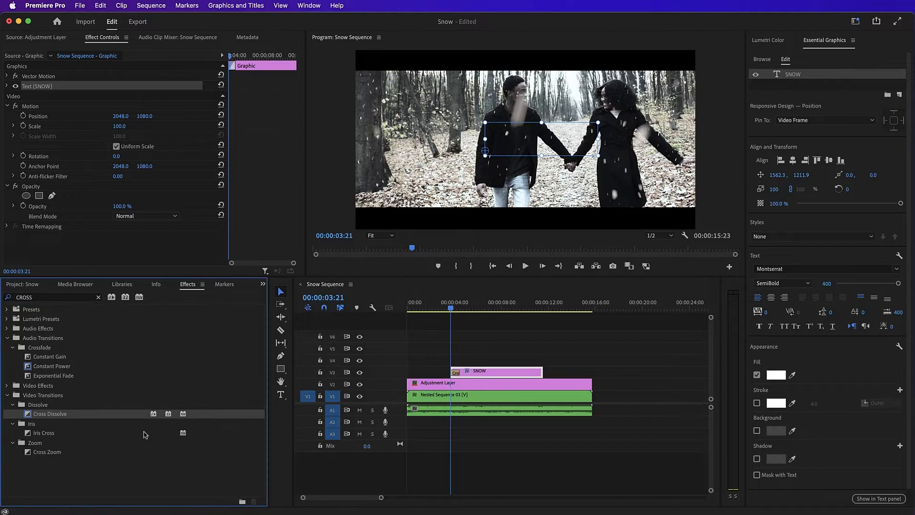
left_click_drag(65, 418, 399, 396)
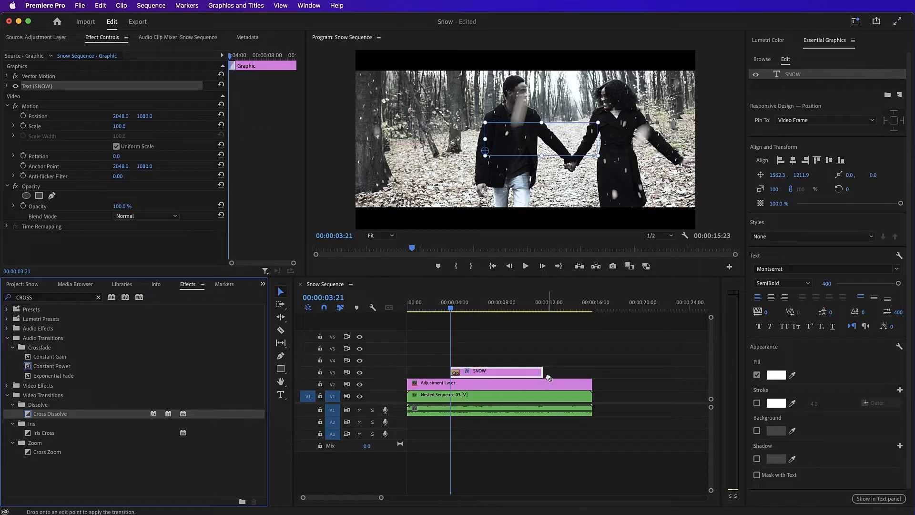
left_click_drag(549, 378, 544, 373)
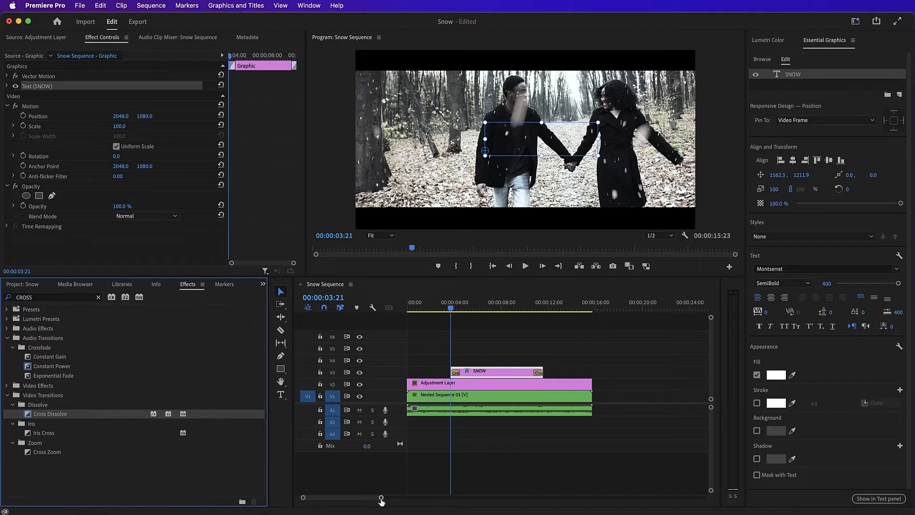
Lengthen the SNOW title's opening Cross Dissolve to 00:00:01:17 and its closing one to 00:00:01:20
left_click_drag(381, 497, 357, 497)
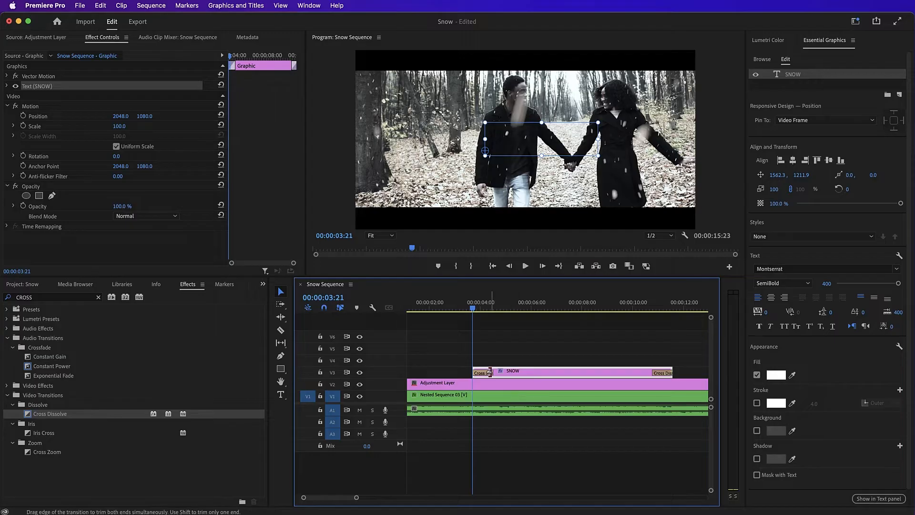
left_click_drag(493, 373, 511, 372)
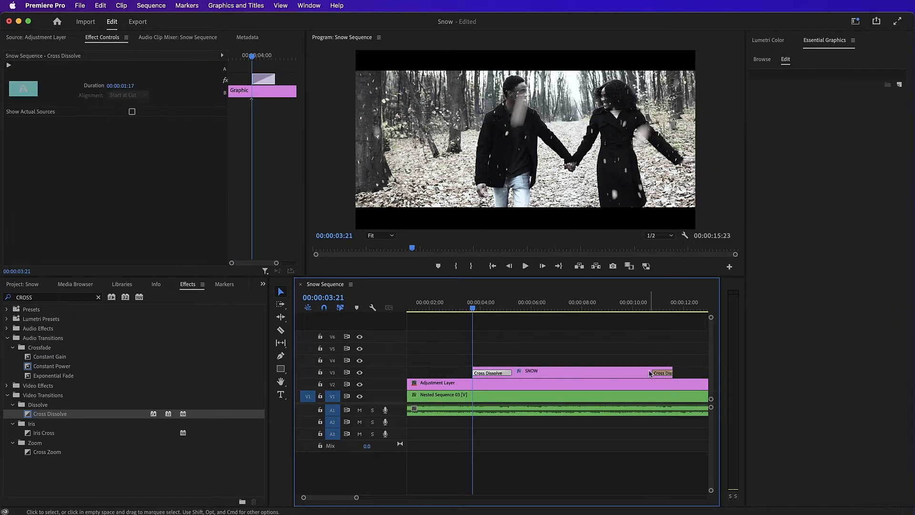
left_click_drag(651, 374, 630, 374)
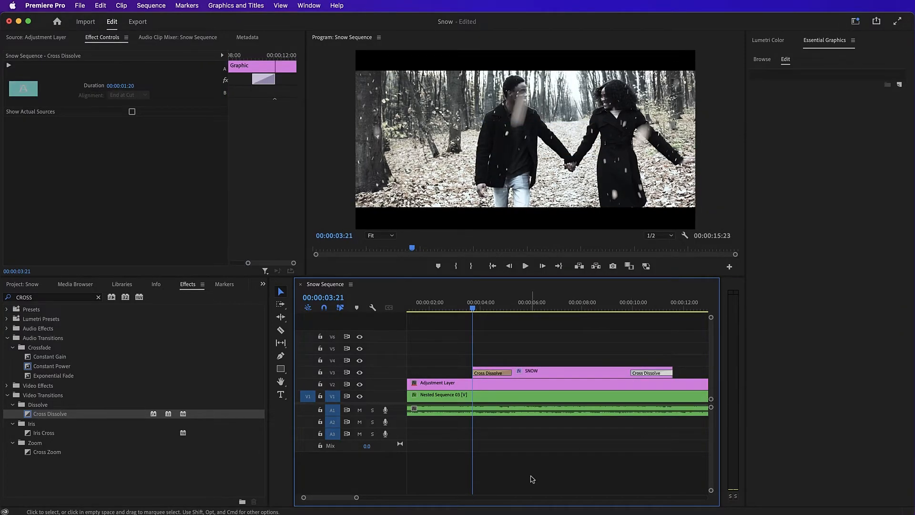
left_click_drag(357, 498, 383, 497)
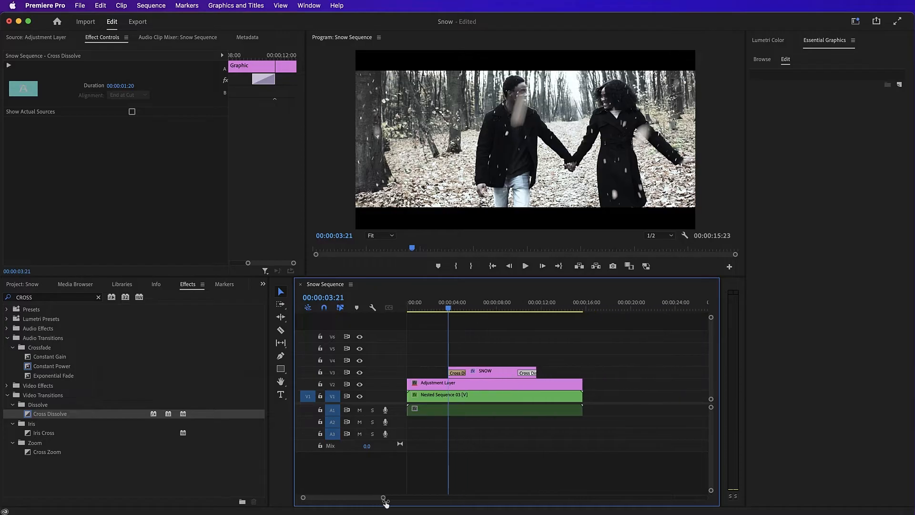
Change the SNOW title's fill colour to FF9A00 and preview the sequence from the start
left_click(488, 306)
left_click(491, 371)
left_click(280, 395)
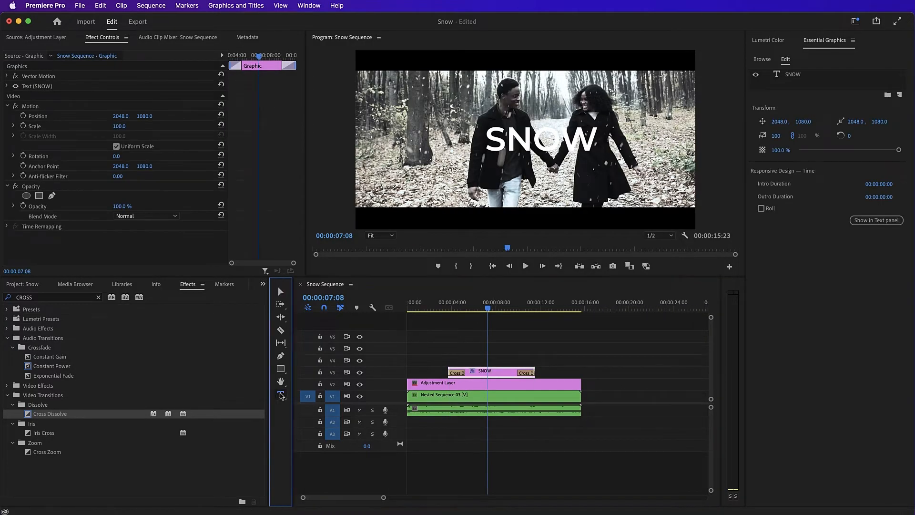
left_click(549, 131)
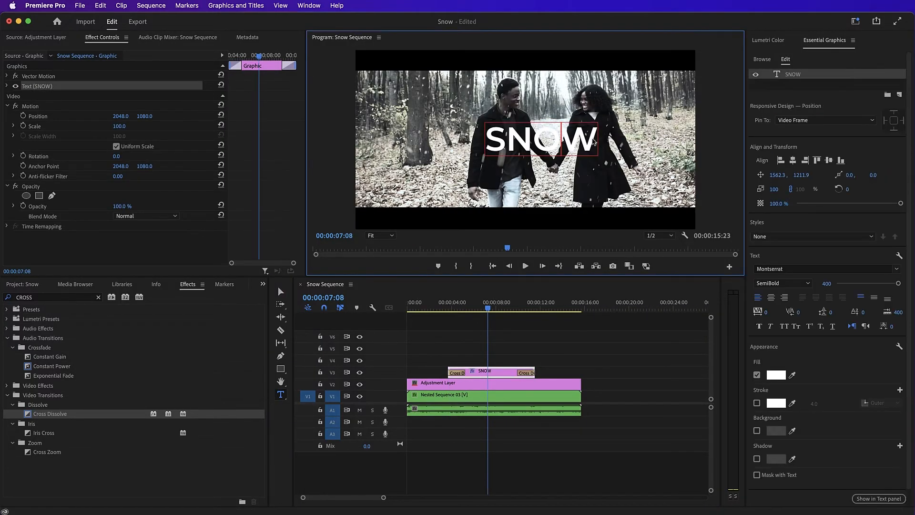
left_click_drag(594, 142, 482, 141)
left_click(776, 375)
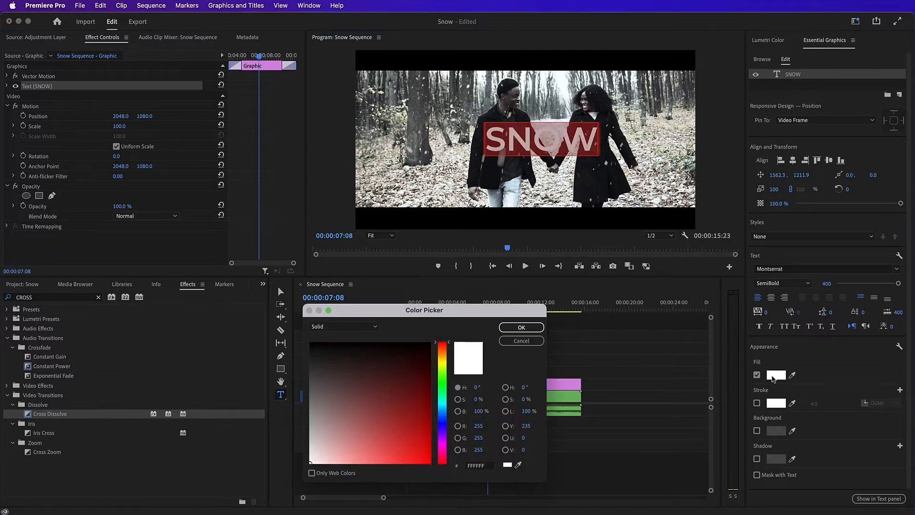
left_click(466, 466)
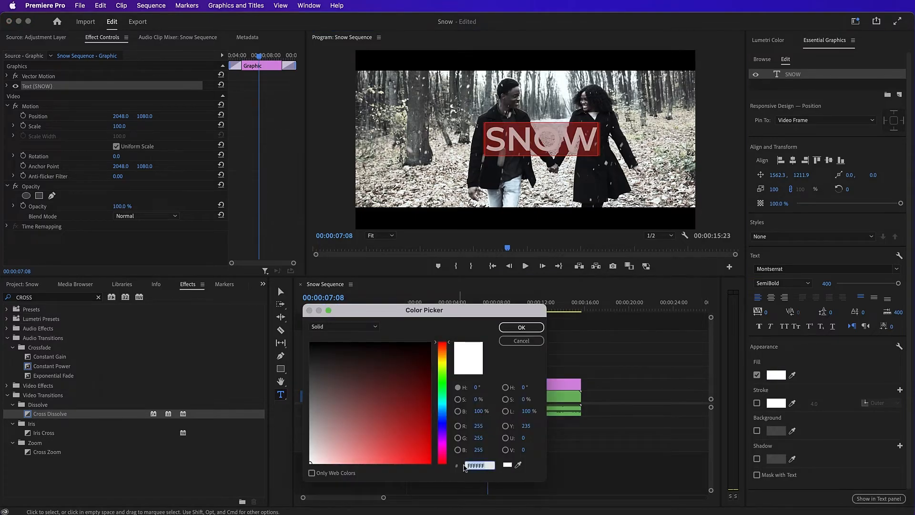
type("FF9A00")
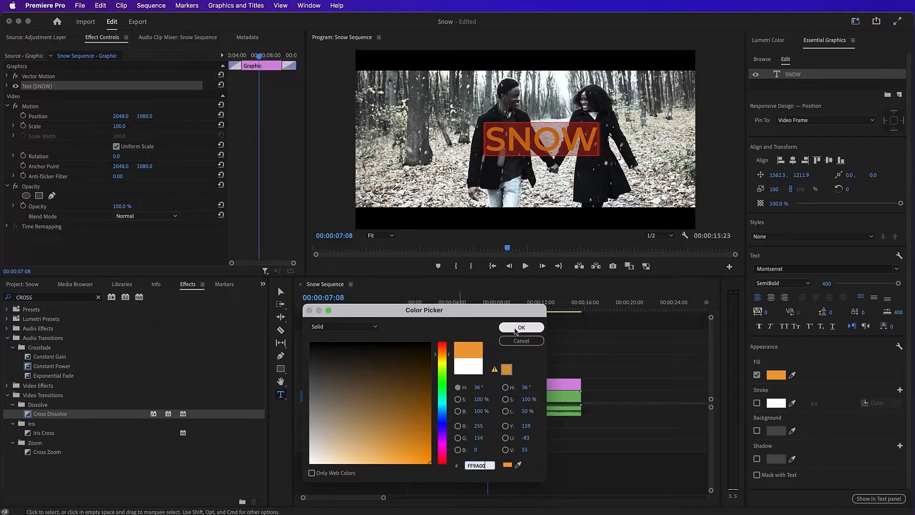
left_click(517, 330)
left_click_drag(425, 309, 403, 313)
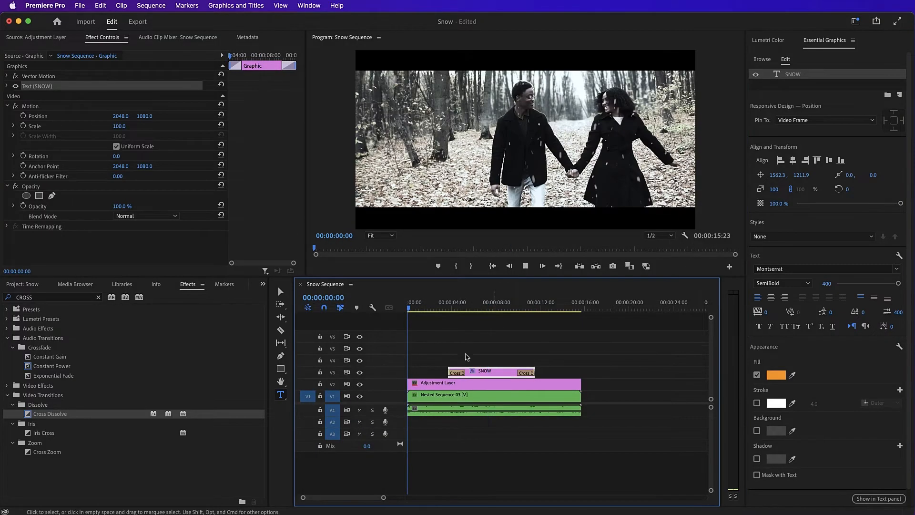
Add a Dip to Black transition to the end of the nested sequence on track V1 and preview it
key("End")
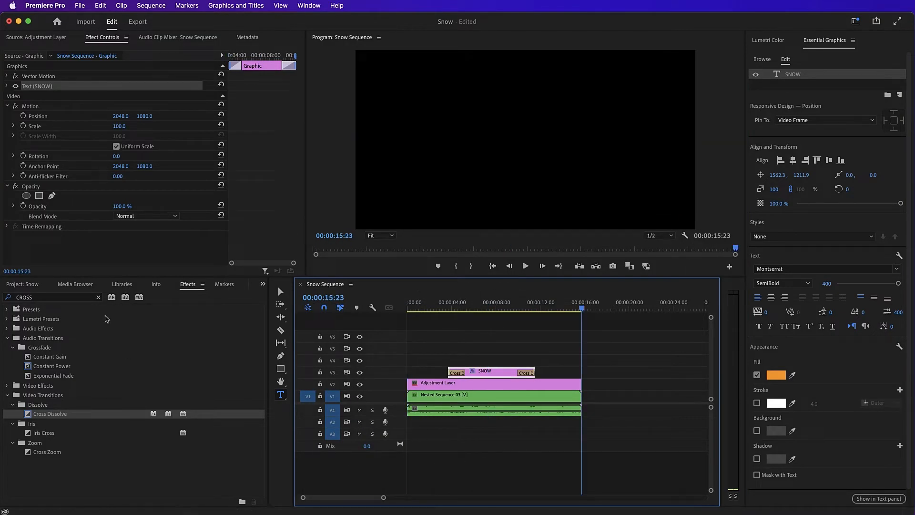
left_click(99, 298)
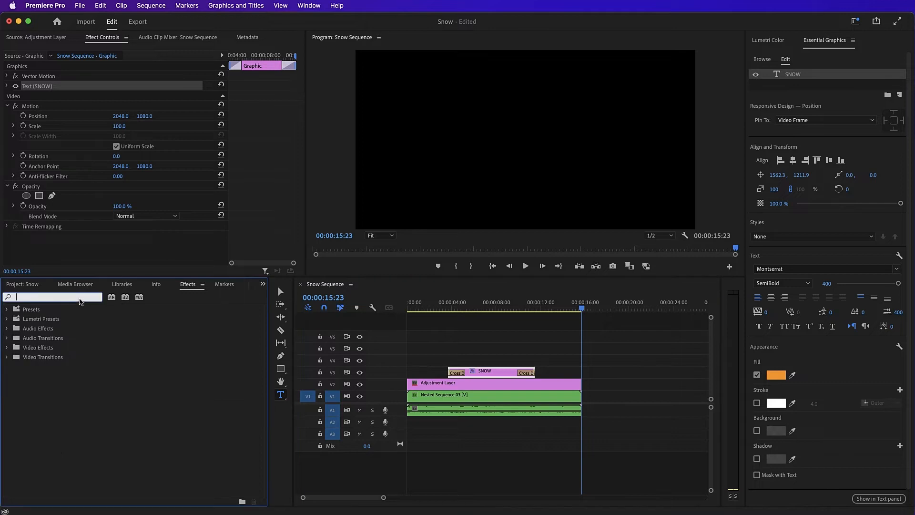
type("DIP")
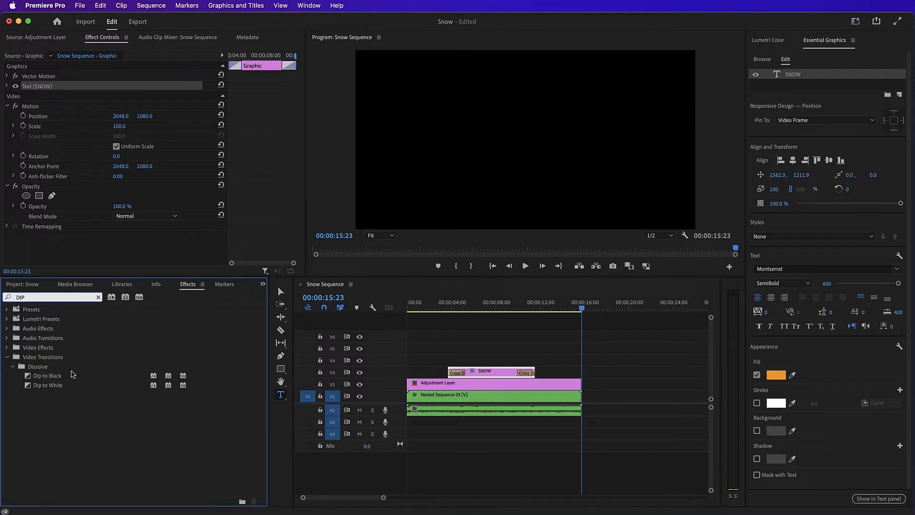
left_click_drag(64, 376, 445, 381)
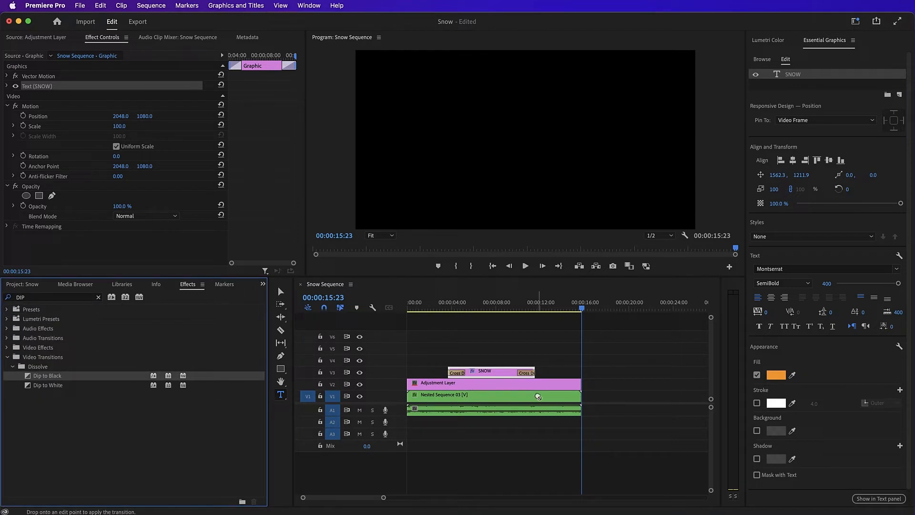
left_click_drag(538, 396, 583, 406)
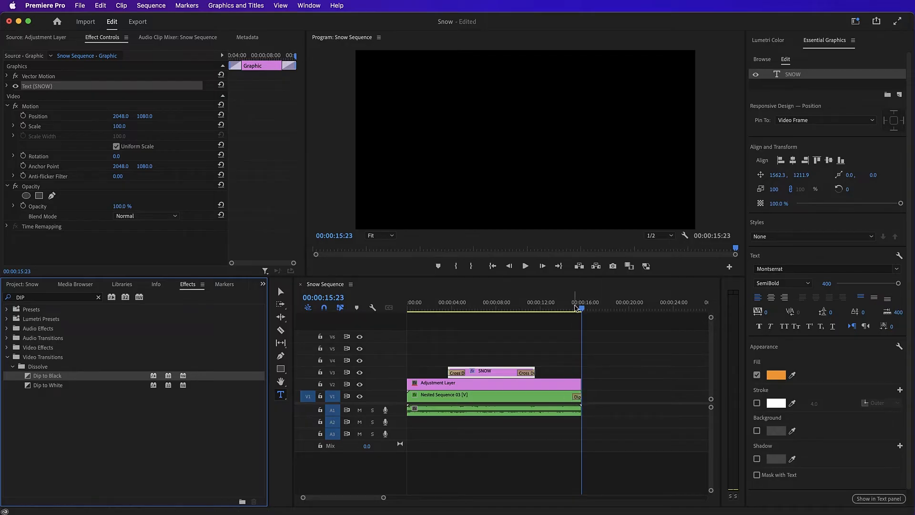
left_click(574, 308)
key("space")
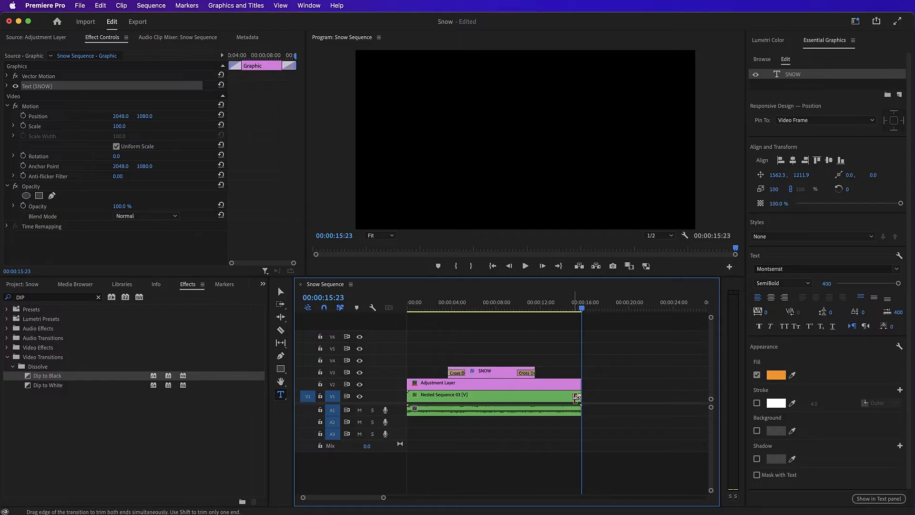
Lengthen the Dip to Black transition to 00:00:02:01 and preview the ending
left_click_drag(574, 404, 559, 403)
left_click(546, 310)
key("space")
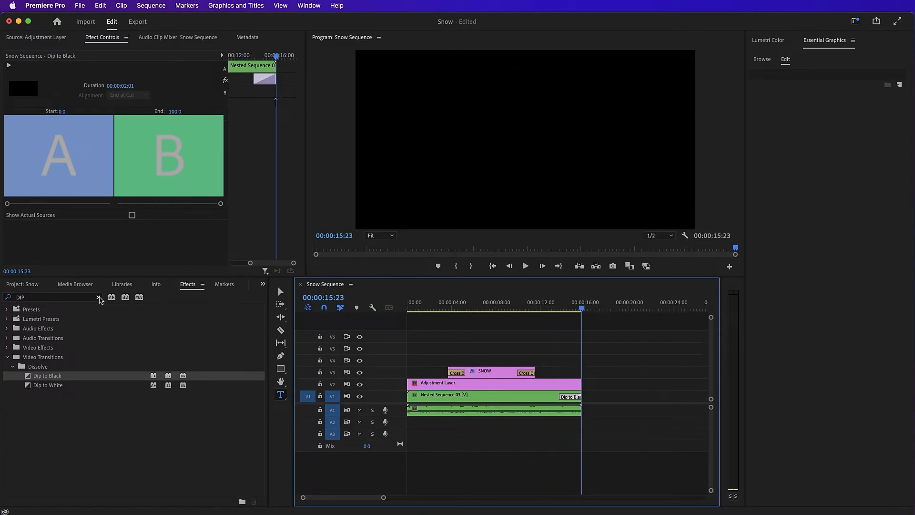
Add a Constant Power crossfade of 00:00:01:28 to the end of the audio on track A1 and preview the fade-out
left_click(98, 297)
left_click(86, 298)
type("CONSTANT")
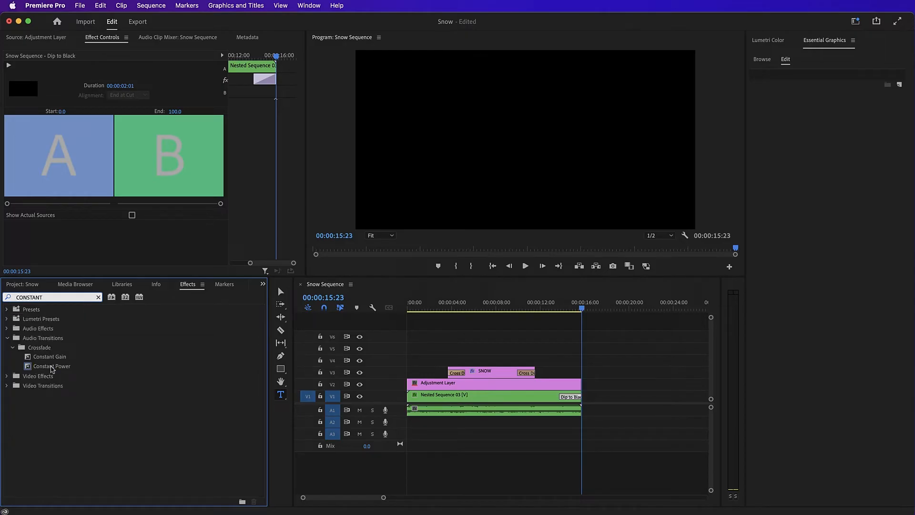
left_click_drag(53, 367, 560, 411)
left_click(550, 312)
key("space")
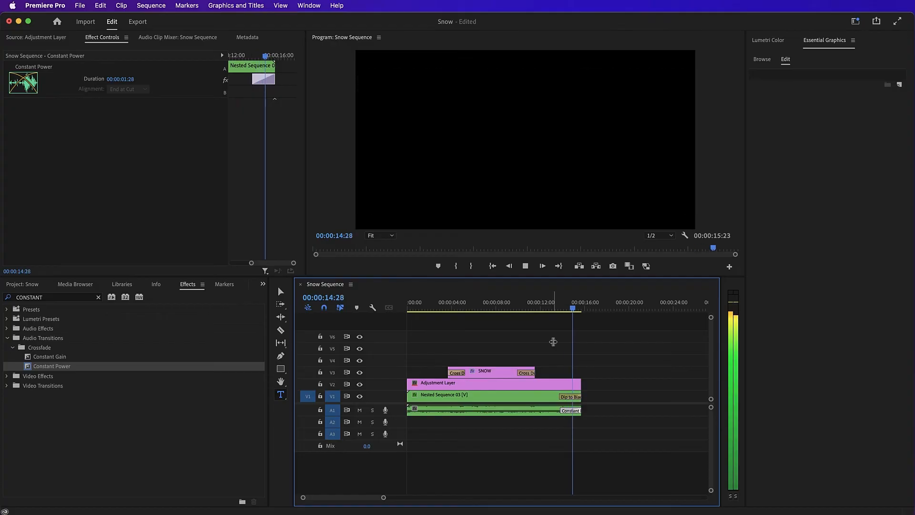
Set the SNOW title's font style to Light and return to the start of the sequence
left_click(500, 344)
left_click_drag(564, 311, 488, 313)
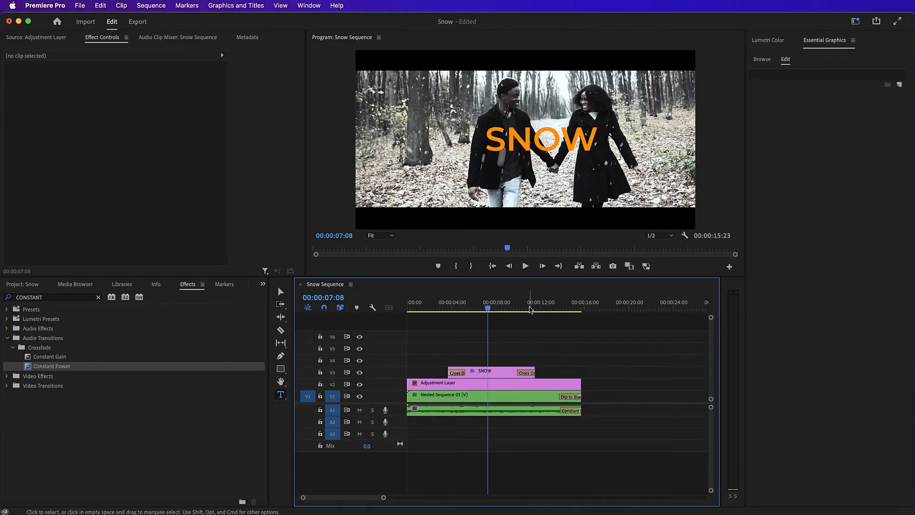
left_click(533, 140)
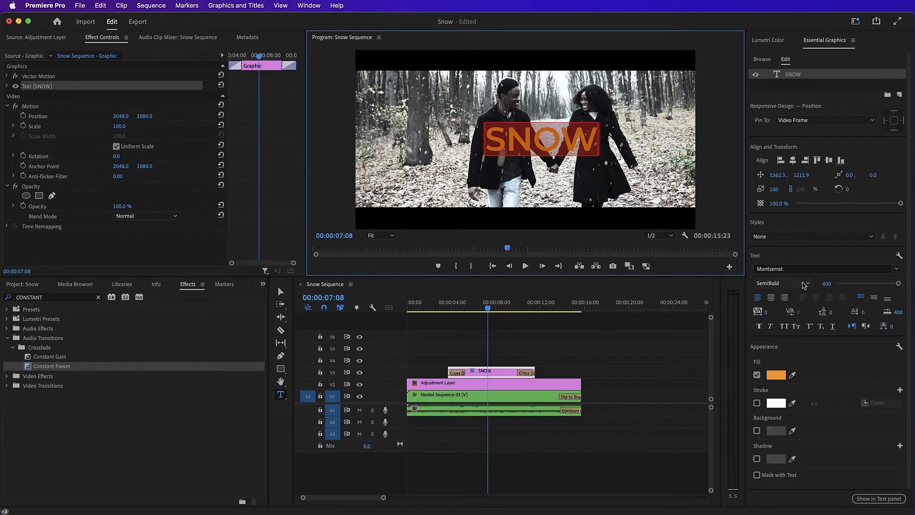
left_click(805, 284)
left_click(770, 335)
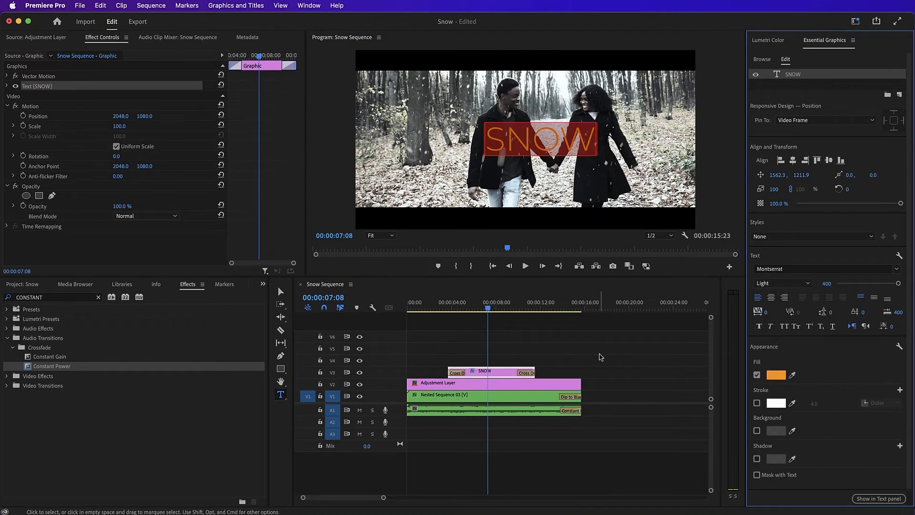
left_click(408, 304)
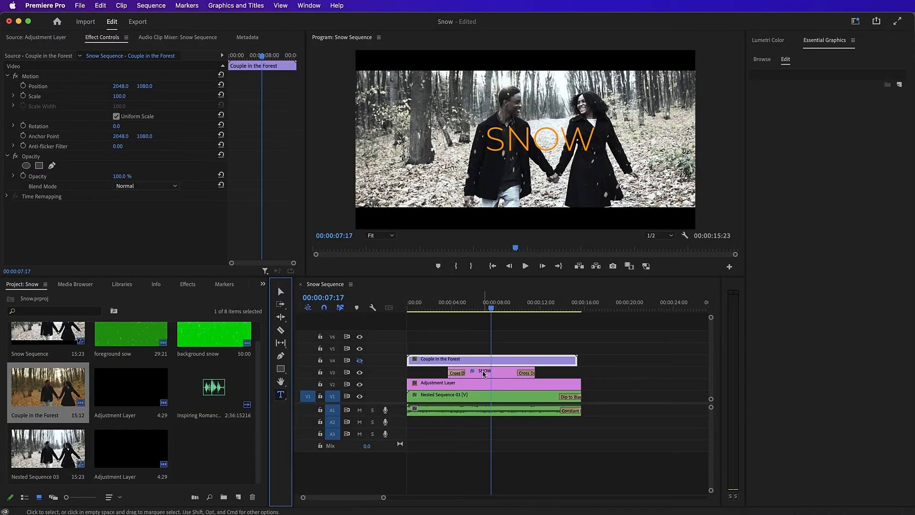
Set the SNOW title's tracking to 368 and centre the text horizontally and vertically in the frame
left_click(483, 372)
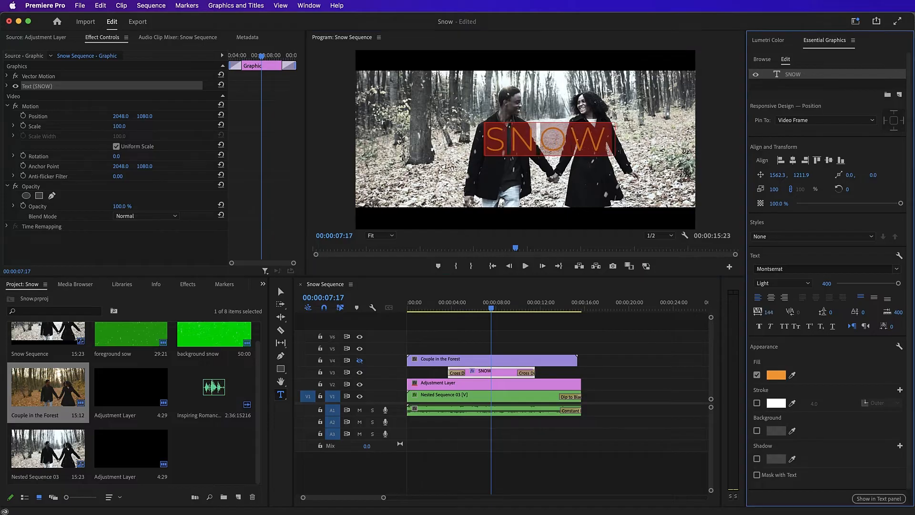
left_click(281, 291)
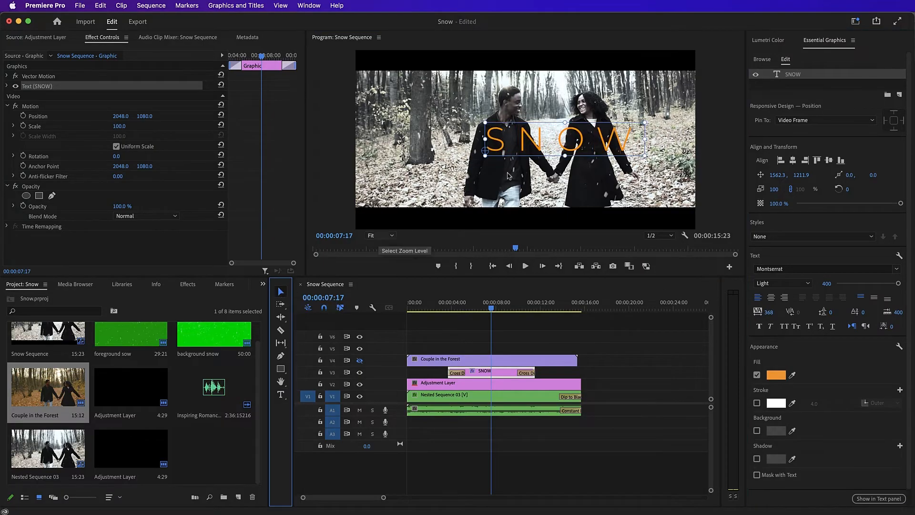
left_click(793, 161)
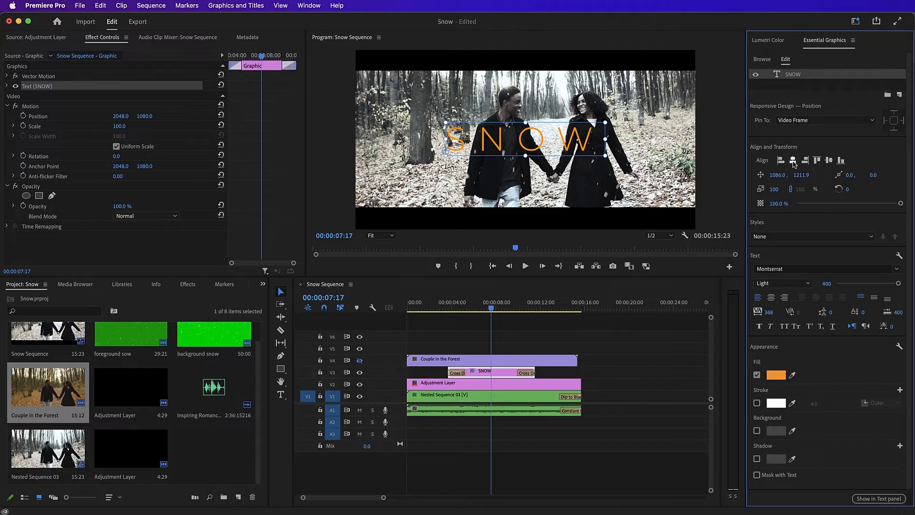
left_click(830, 162)
left_click(494, 375)
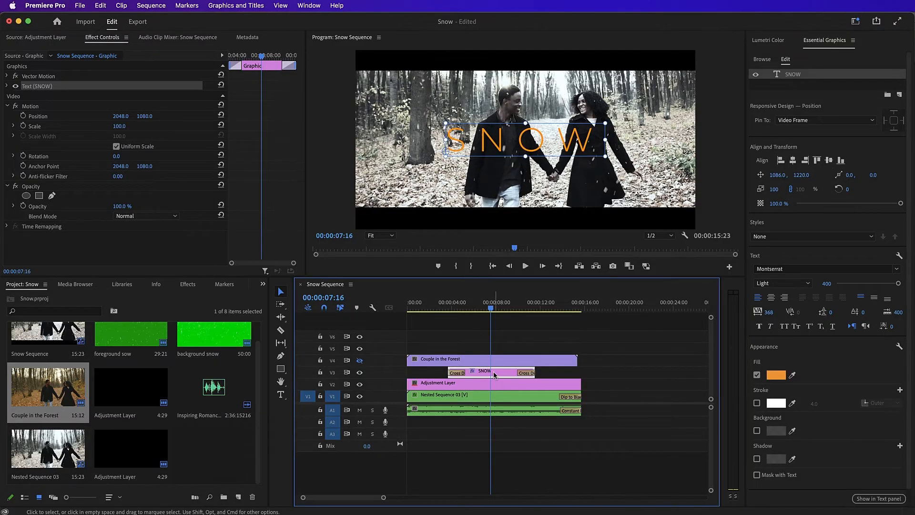
Turn on the SNOW title's shadow, set its colour to black (000000) and raise its distance to about 16.8
left_click(756, 460)
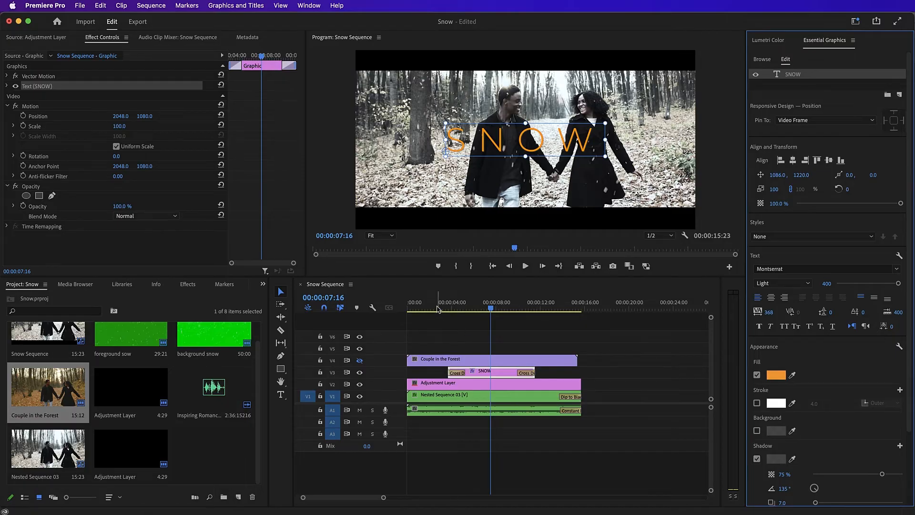
left_click_drag(438, 309, 407, 308)
left_click(281, 395)
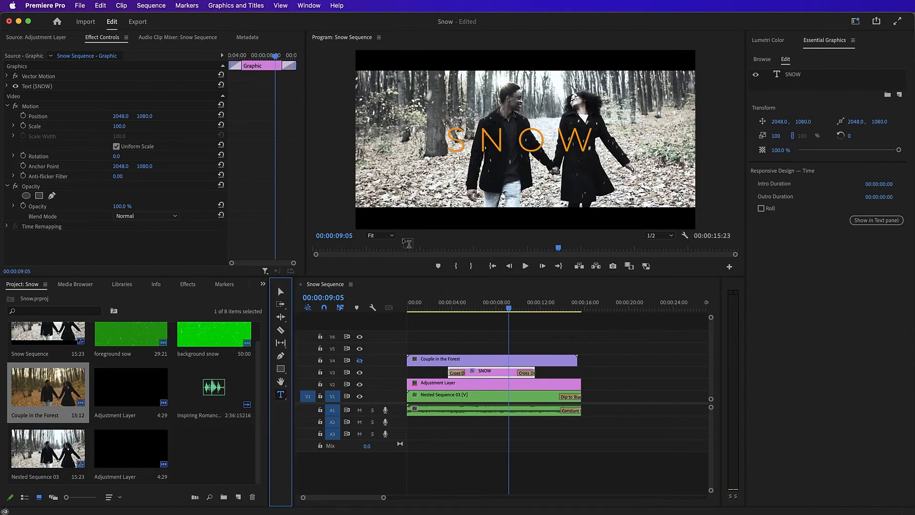
double_click(530, 142)
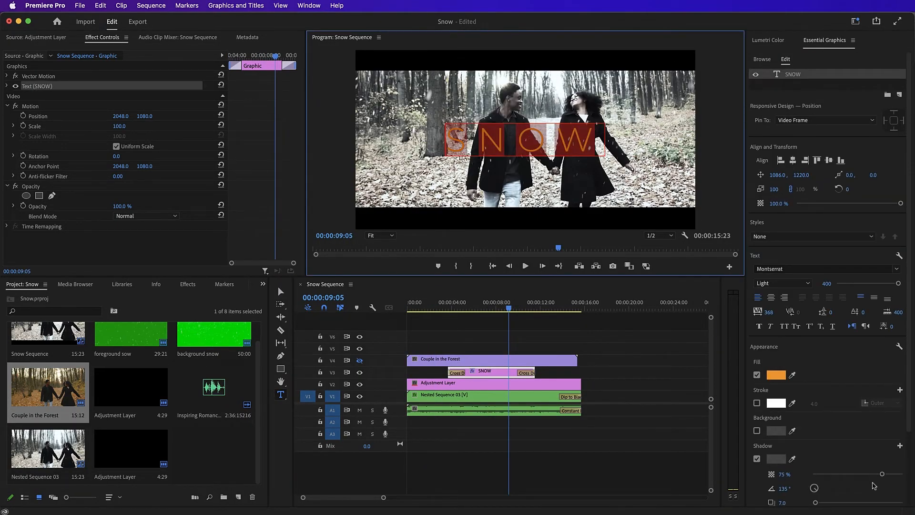
scroll(848, 491, "down", 3)
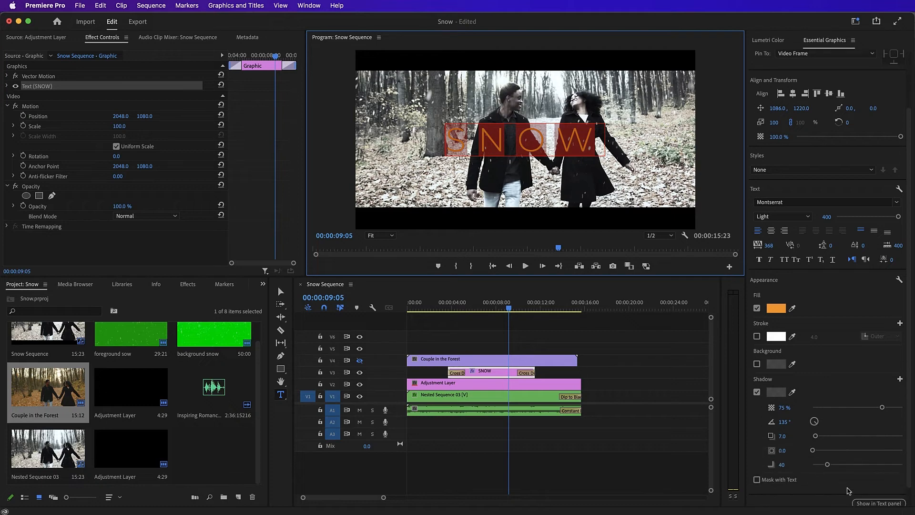
left_click(777, 392)
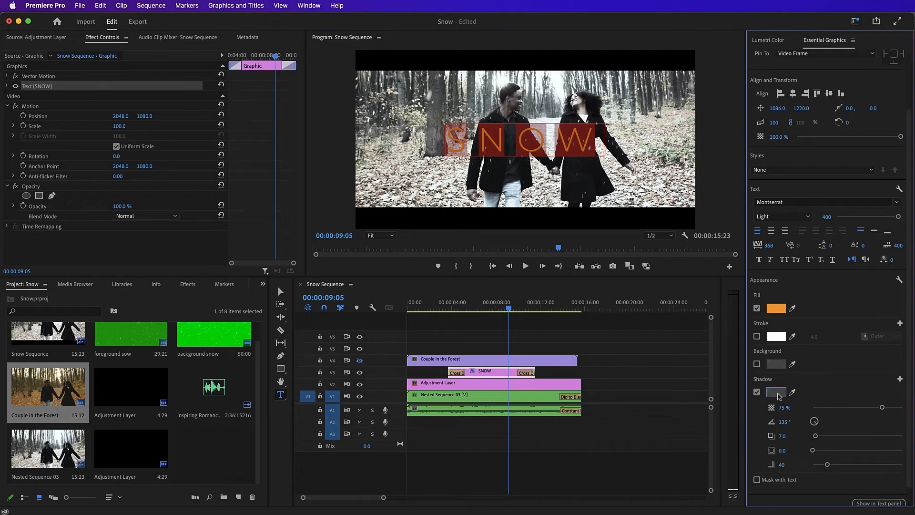
left_click(320, 348)
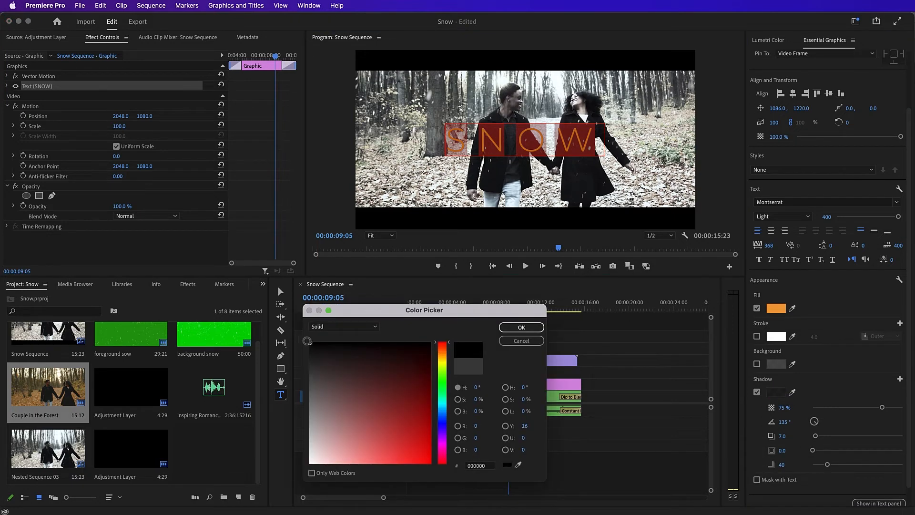
left_click(521, 327)
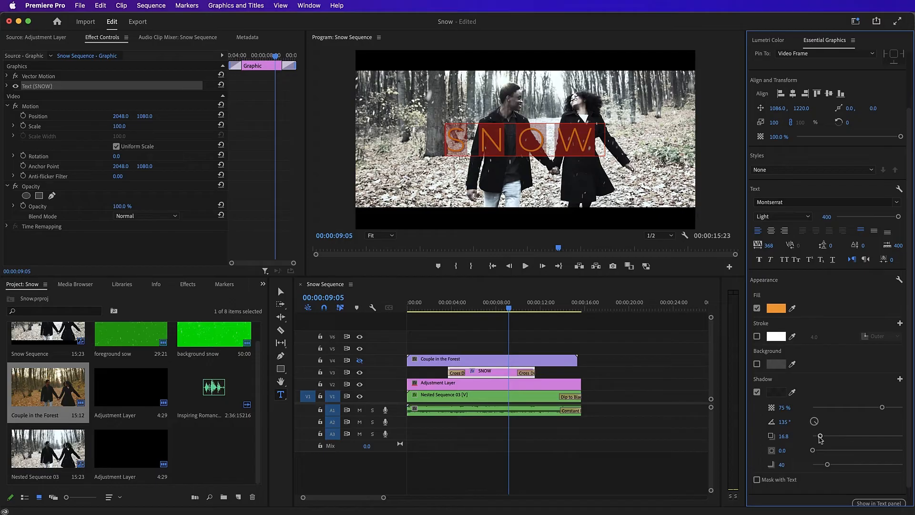
Play the whole finished sequence in the enlarged program view, and play the original Couple in the Forest clip on V4 for comparison
key("space")
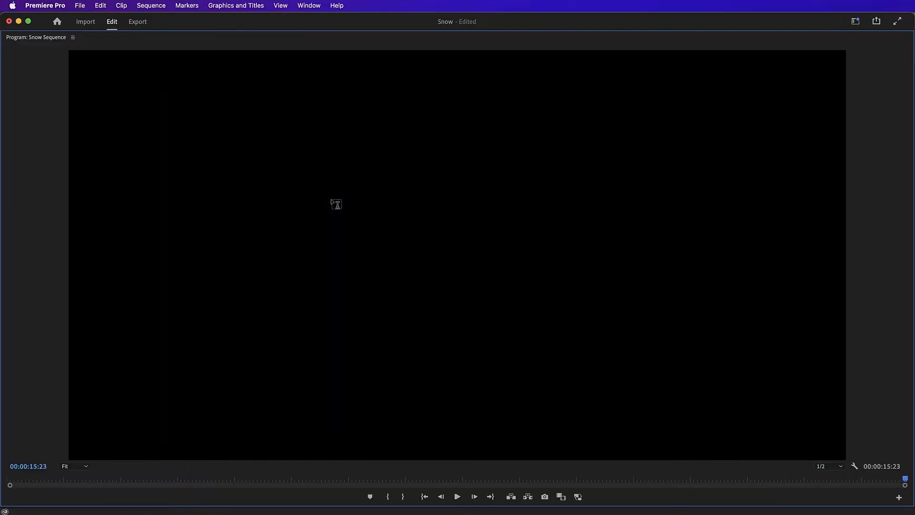
key("space")
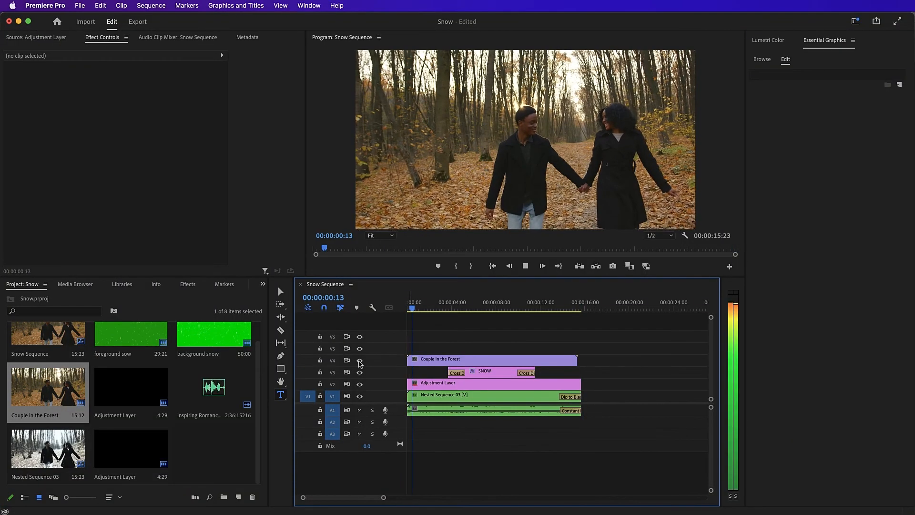